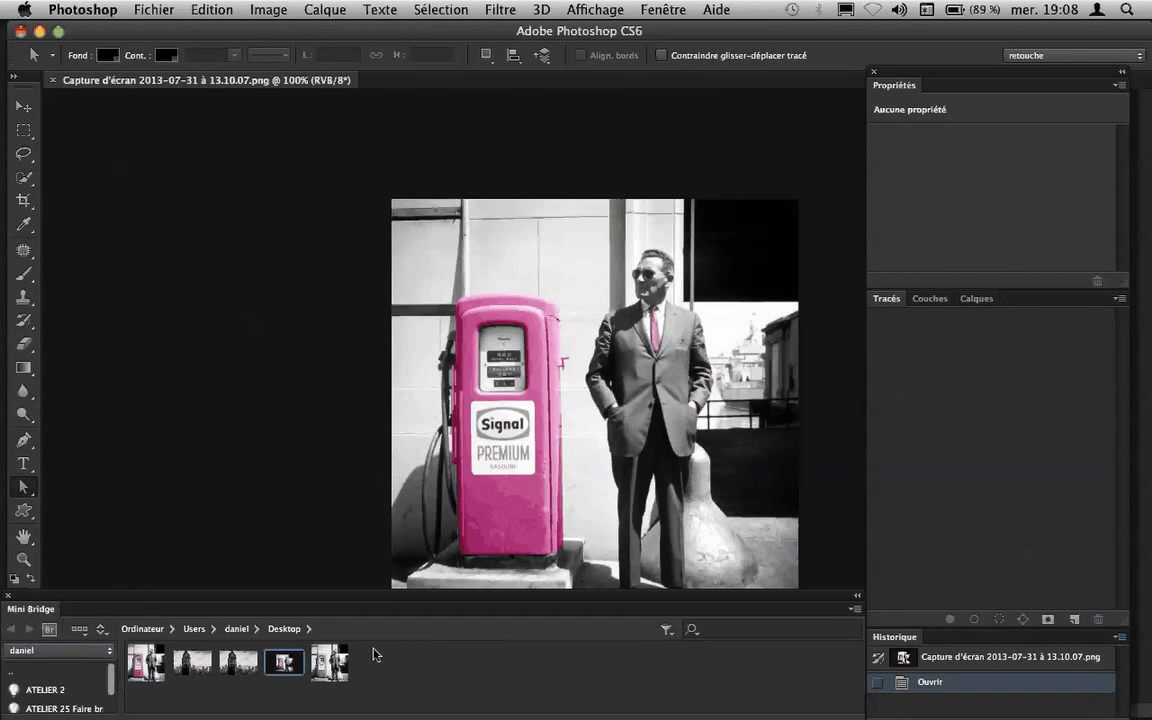
- Close the coloured reference image, open the black-and-white ATELIER 11 gas pump photo from Mini Bridge, and hide Mini Bridge
key(super+w)
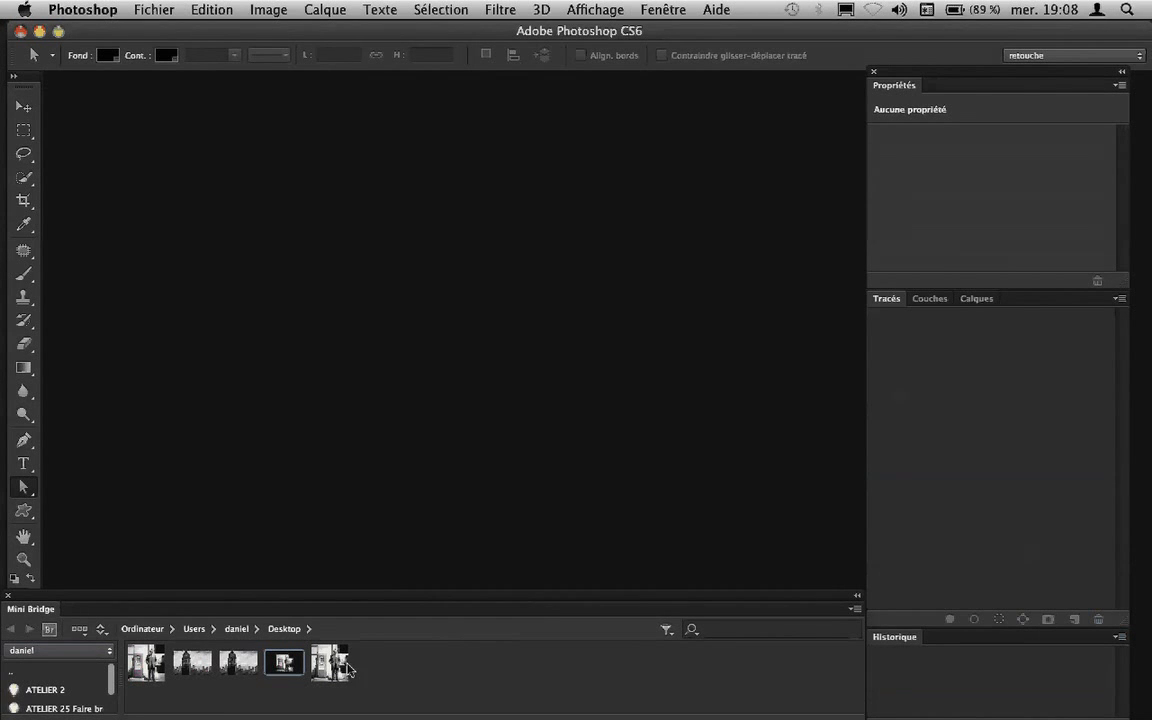
click(333, 668)
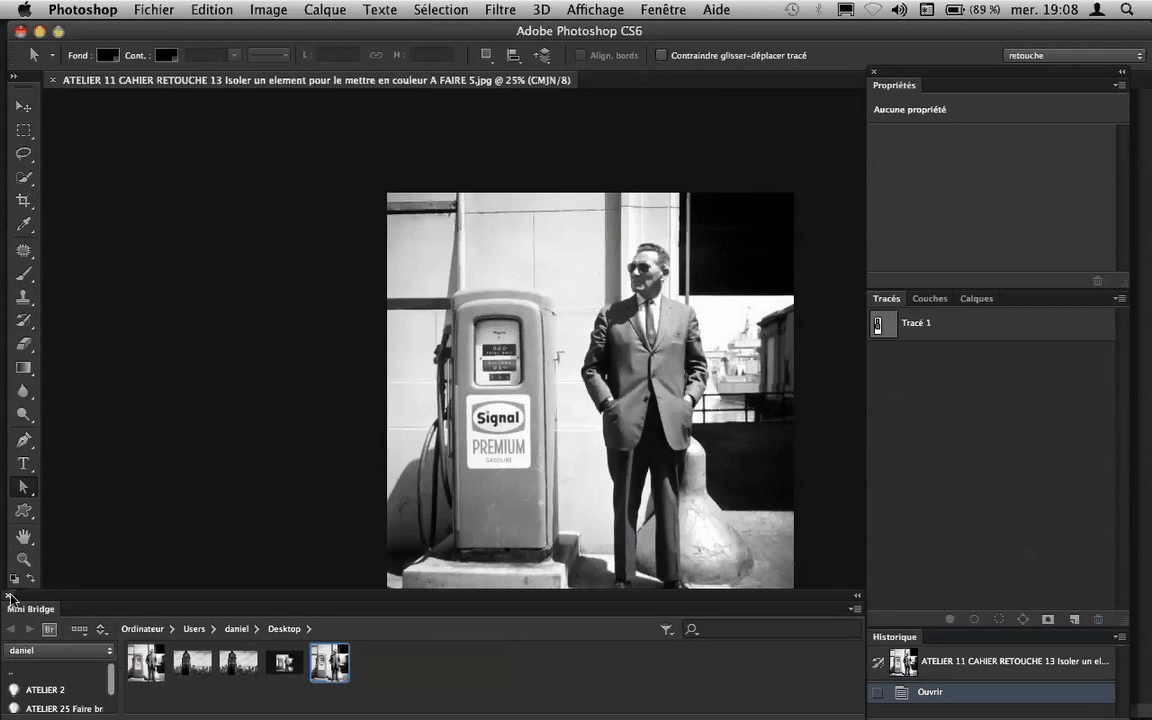
click(9, 596)
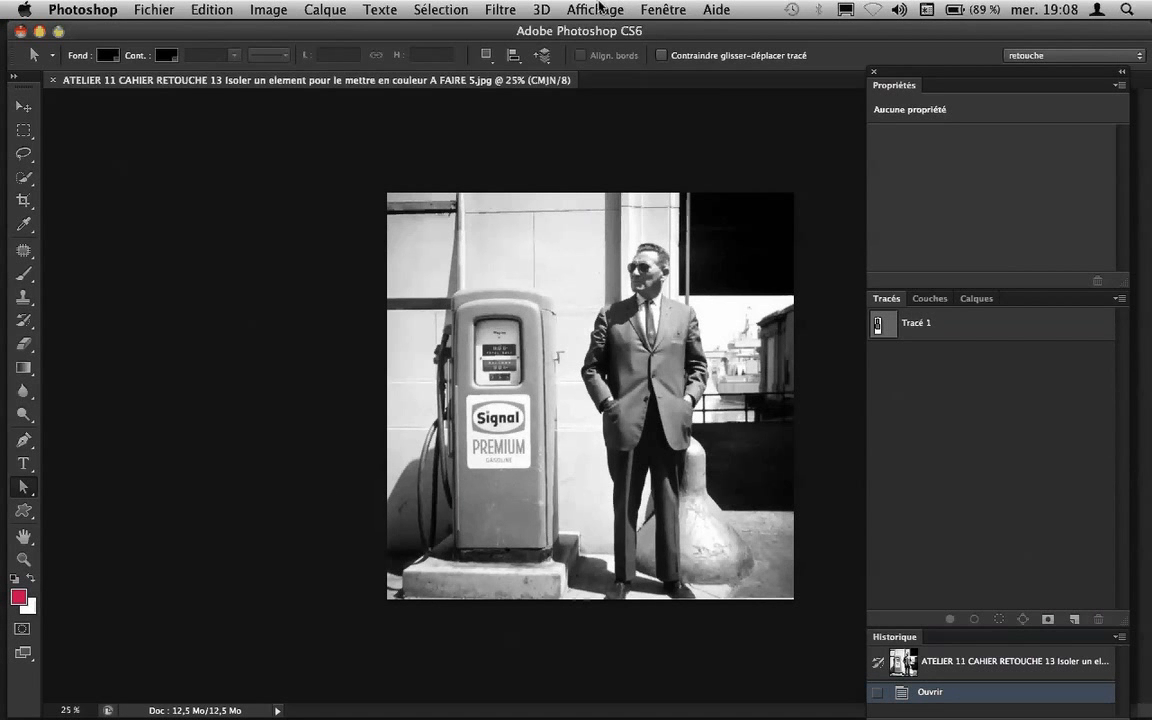
- Examine the gas pump's contours up close, including the side handle and base, and display the existing path Tracé 1
key(super+plus)
key(super+plus)
key(super+plus)
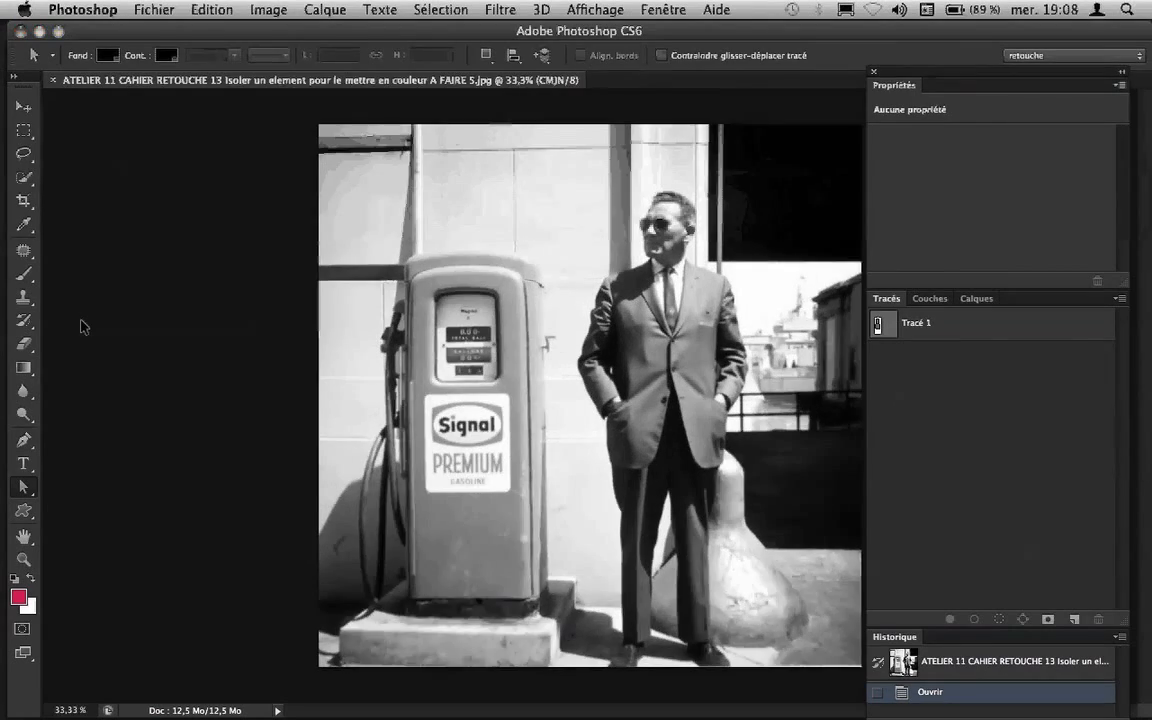
scroll(152, 265, up, 5)
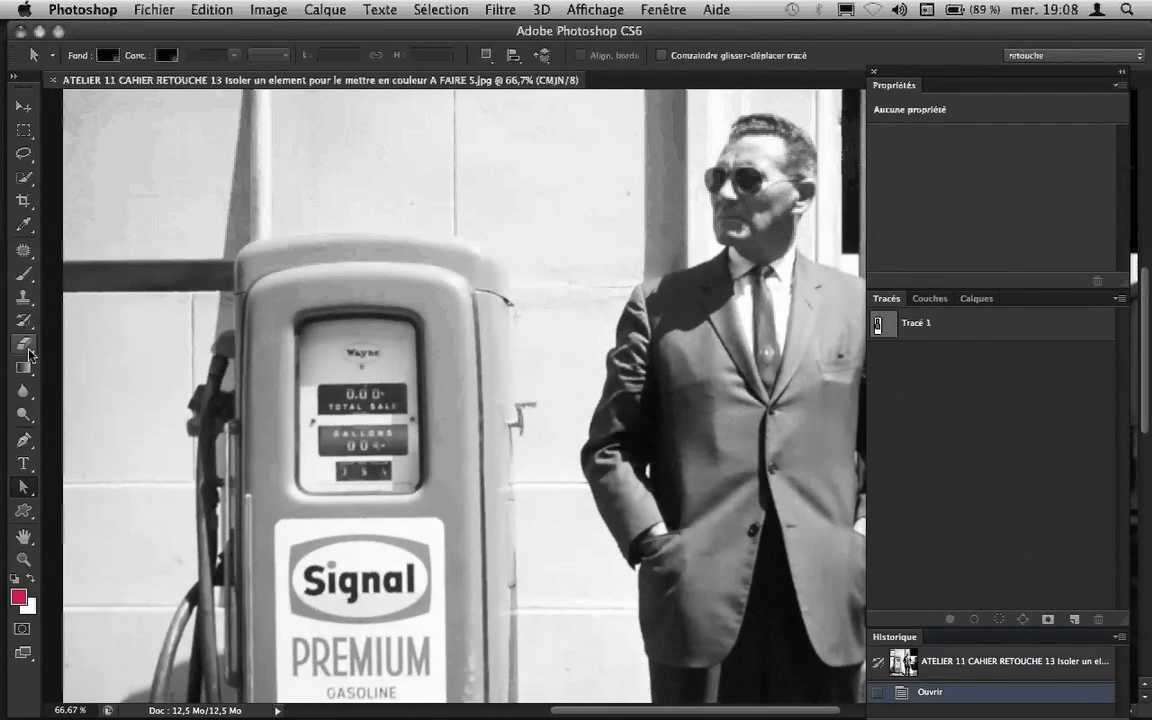
click(23, 440)
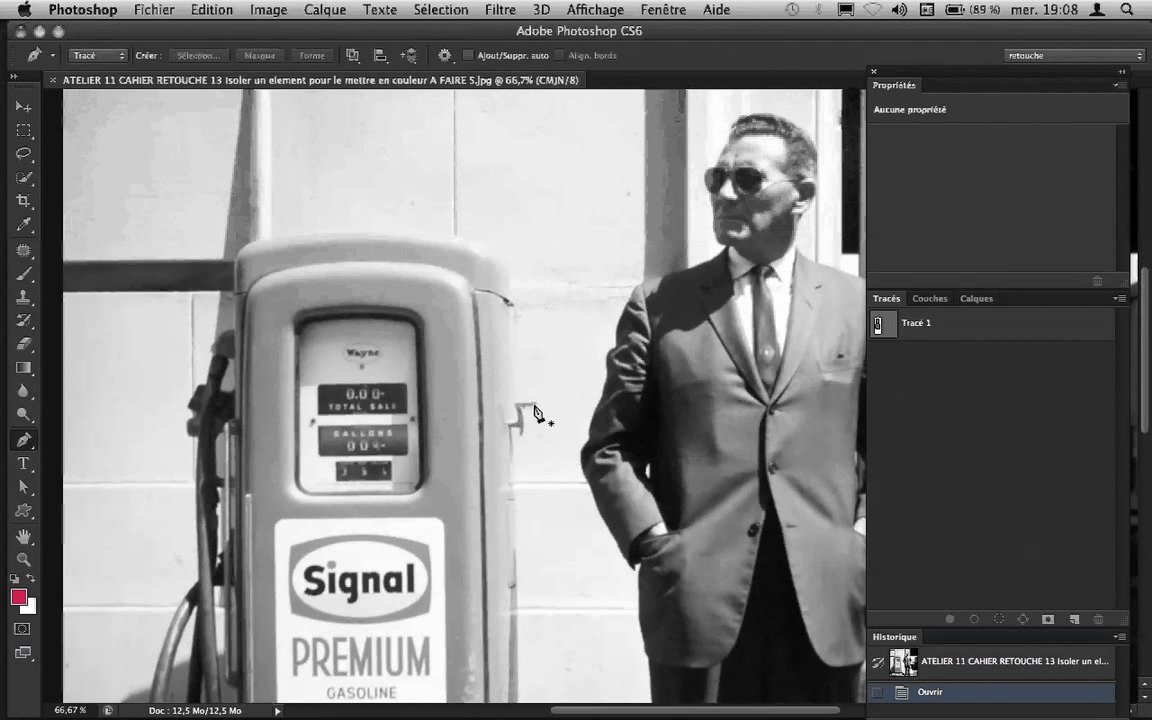
drag(500, 545, 447, 225)
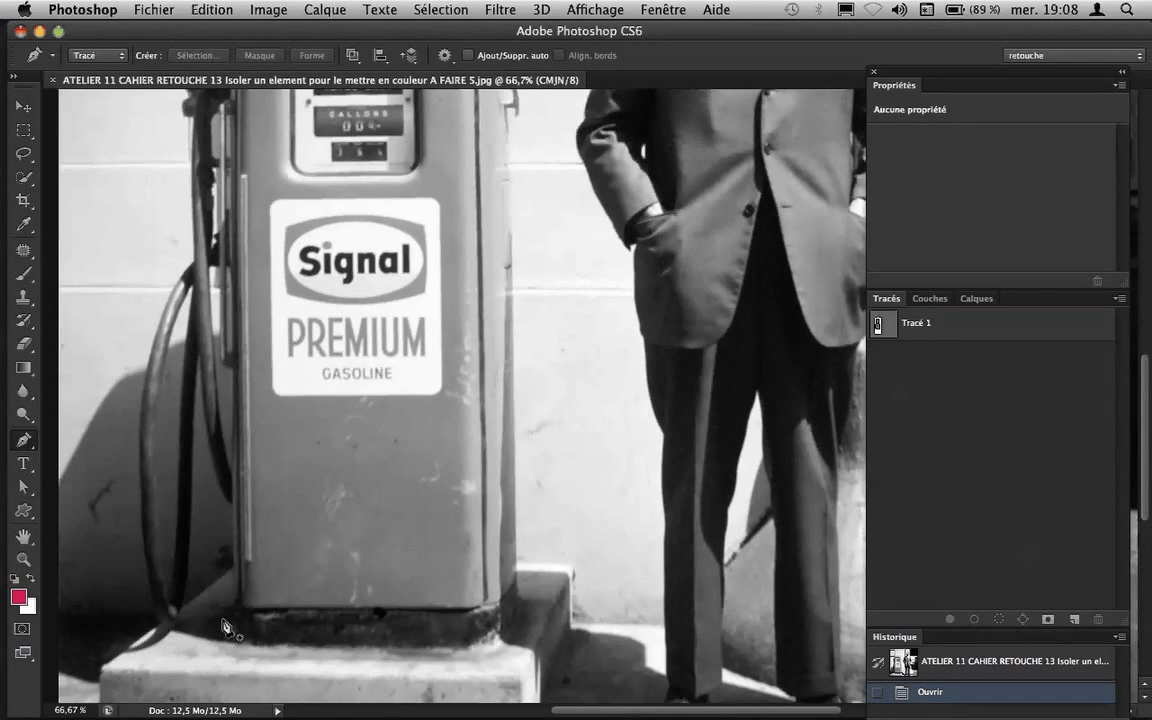
drag(218, 207, 219, 488)
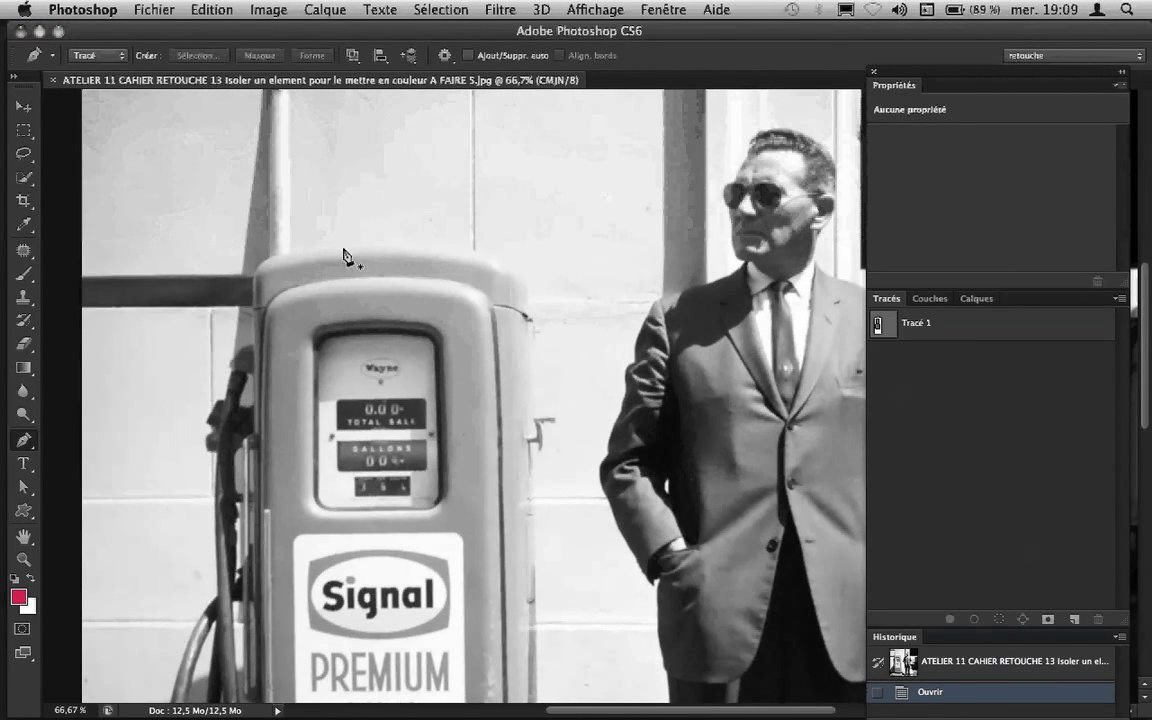
click(880, 330)
drag(540, 386, 563, 515)
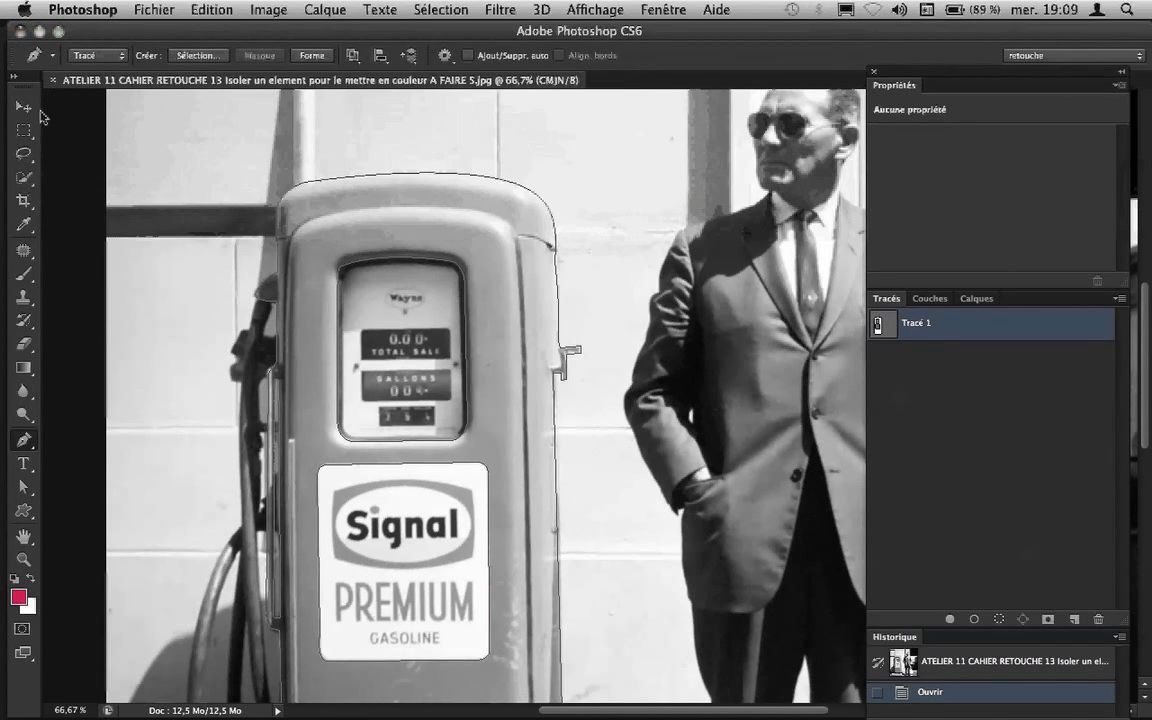
- Load the pump path Tracé 1 as a selection and deselect it
click(23, 106)
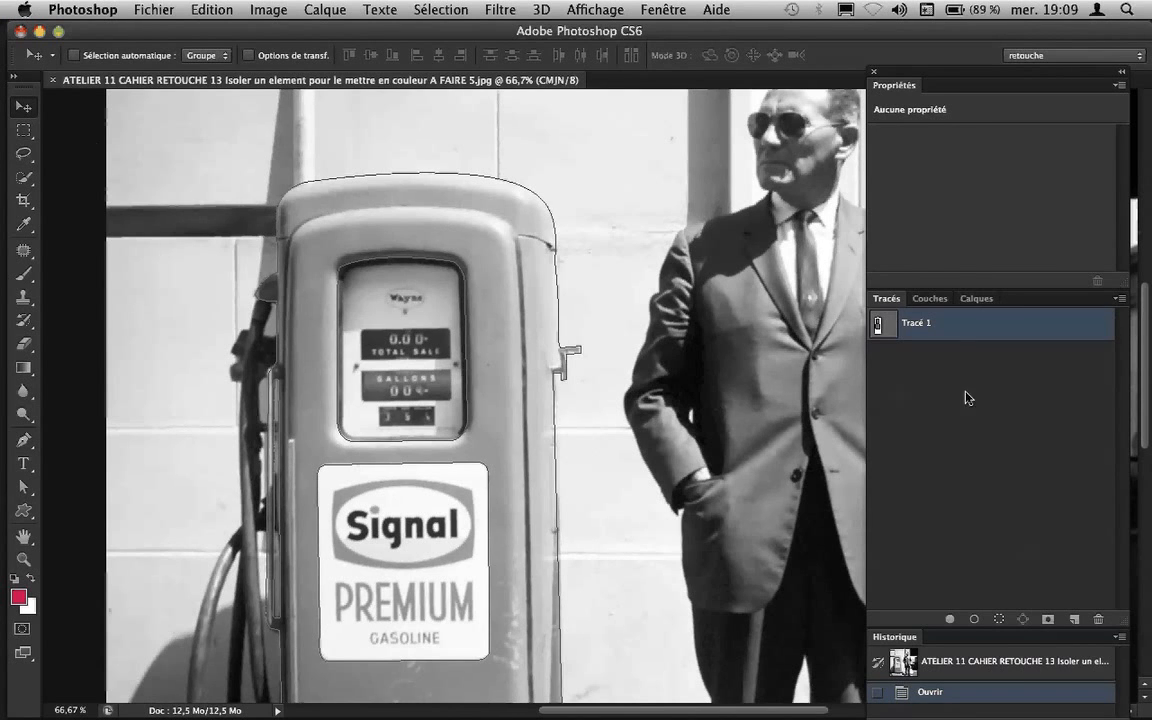
super+click(878, 327)
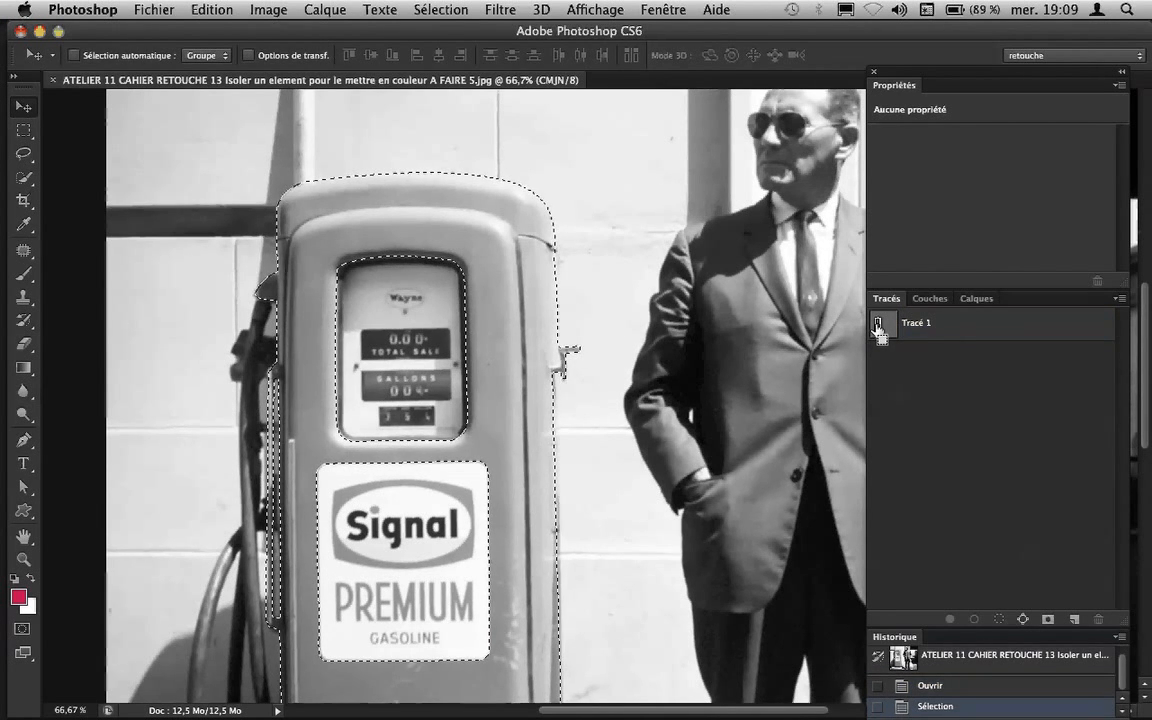
key(super+d)
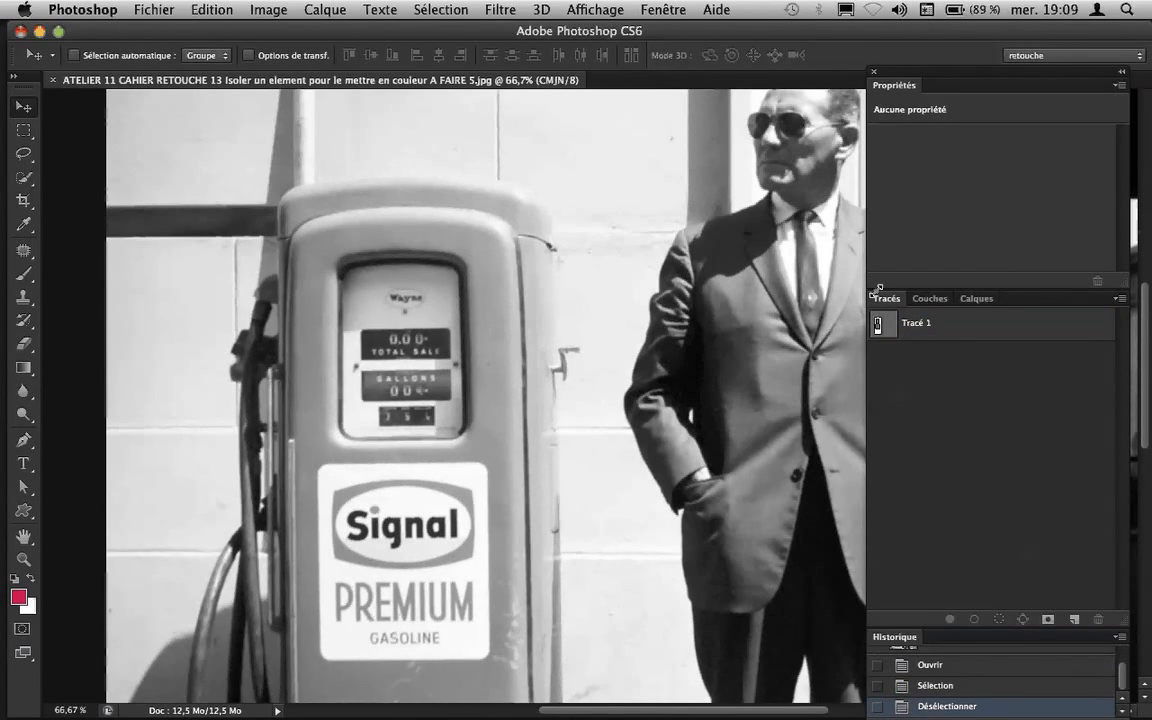
- Create a new layer above Arrière-plan and choose a crimson red foreground colour
click(990, 300)
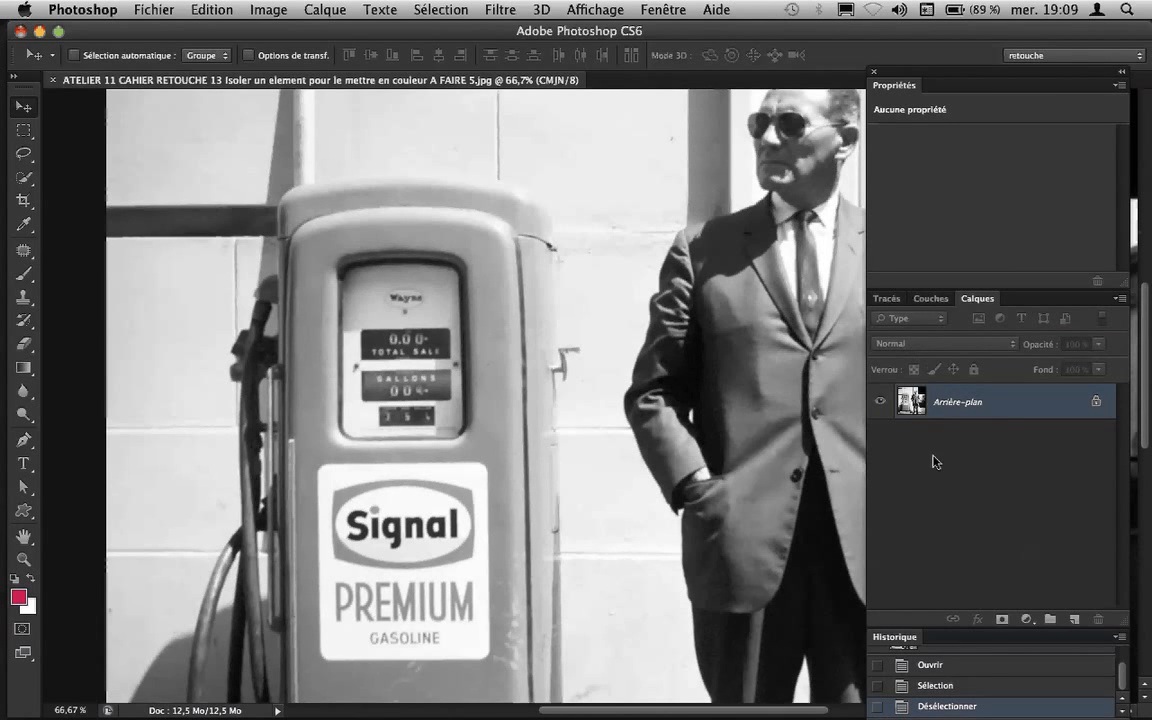
click(1085, 621)
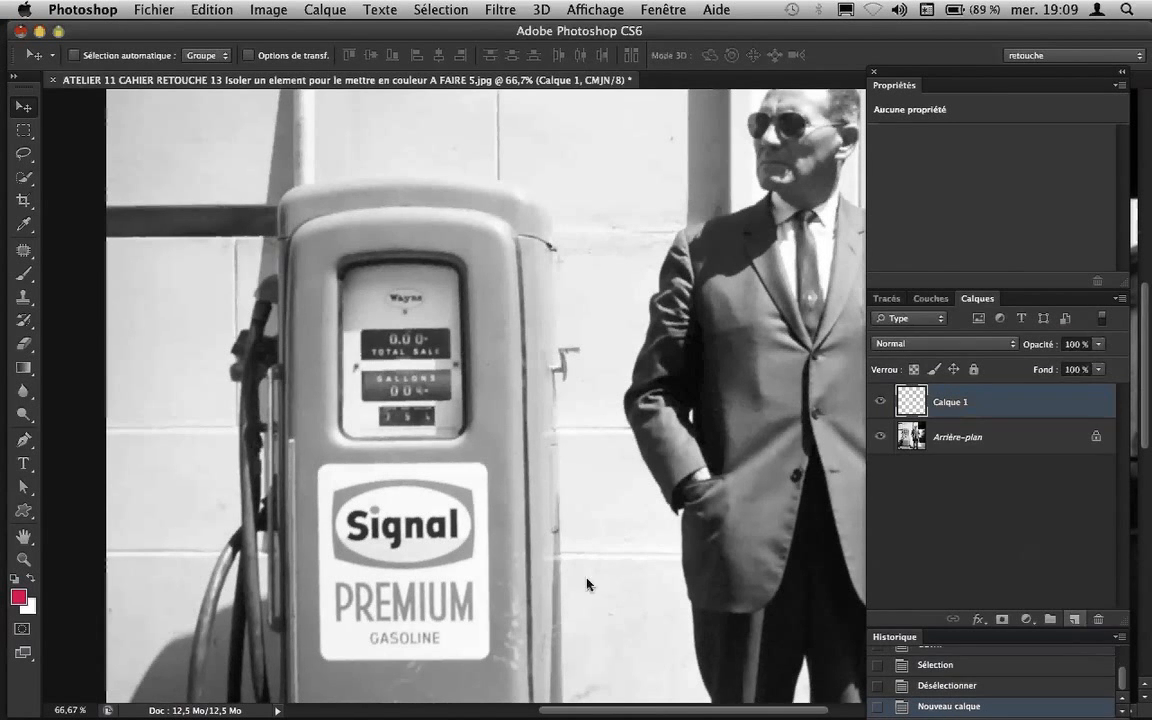
click(17, 597)
drag(806, 378, 823, 379)
click(1013, 348)
- Fill the new layer with the foreground colour and undo the fill
key(v)
key(alt+BackSpace)
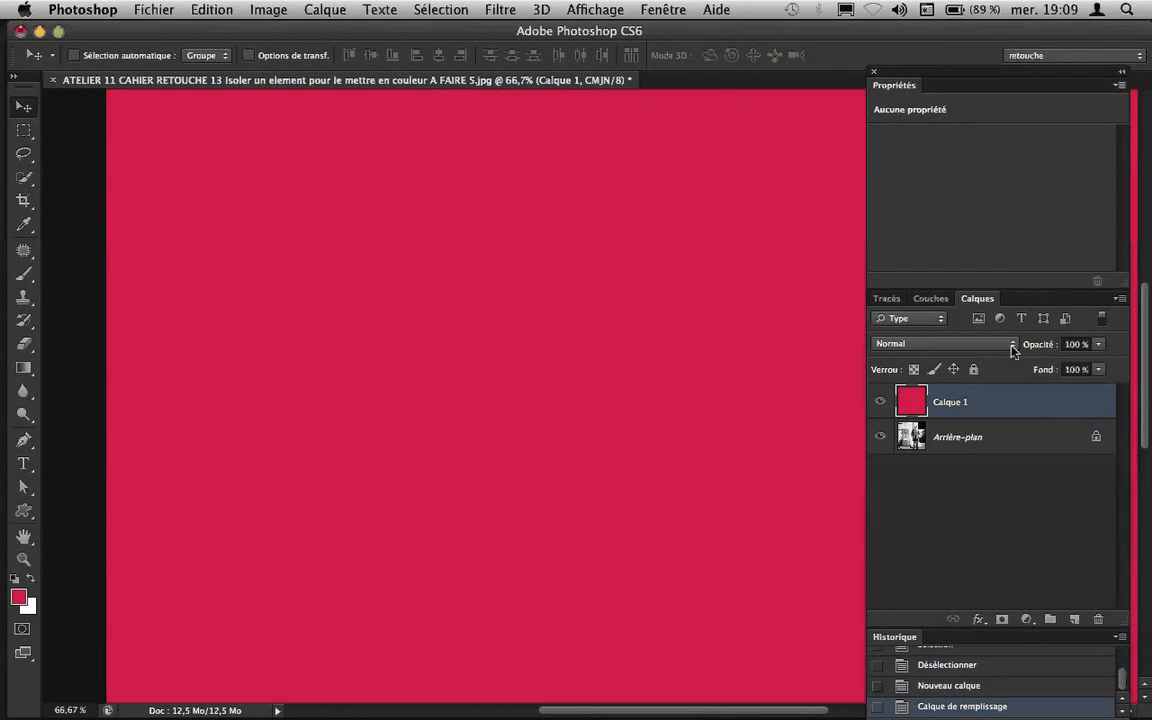
key(super+z)
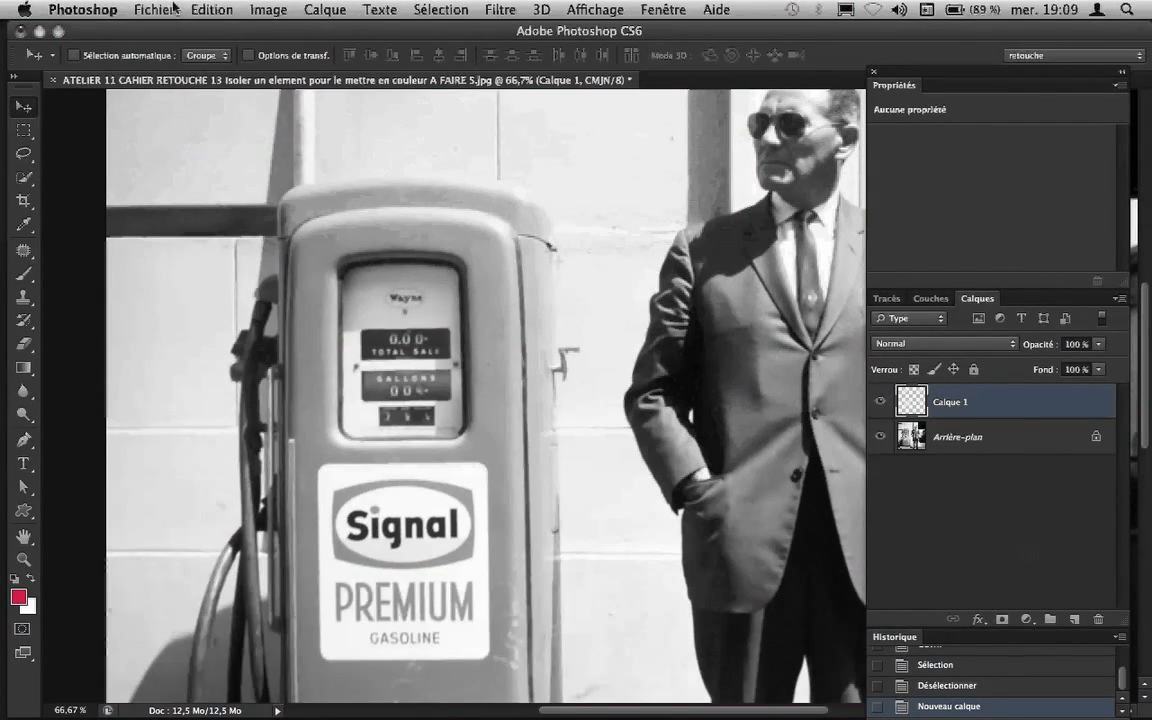
- Fill Calque 1 with Couleur de premier plan through the Remplir command, in Normal mode at 100% opacity
click(207, 9)
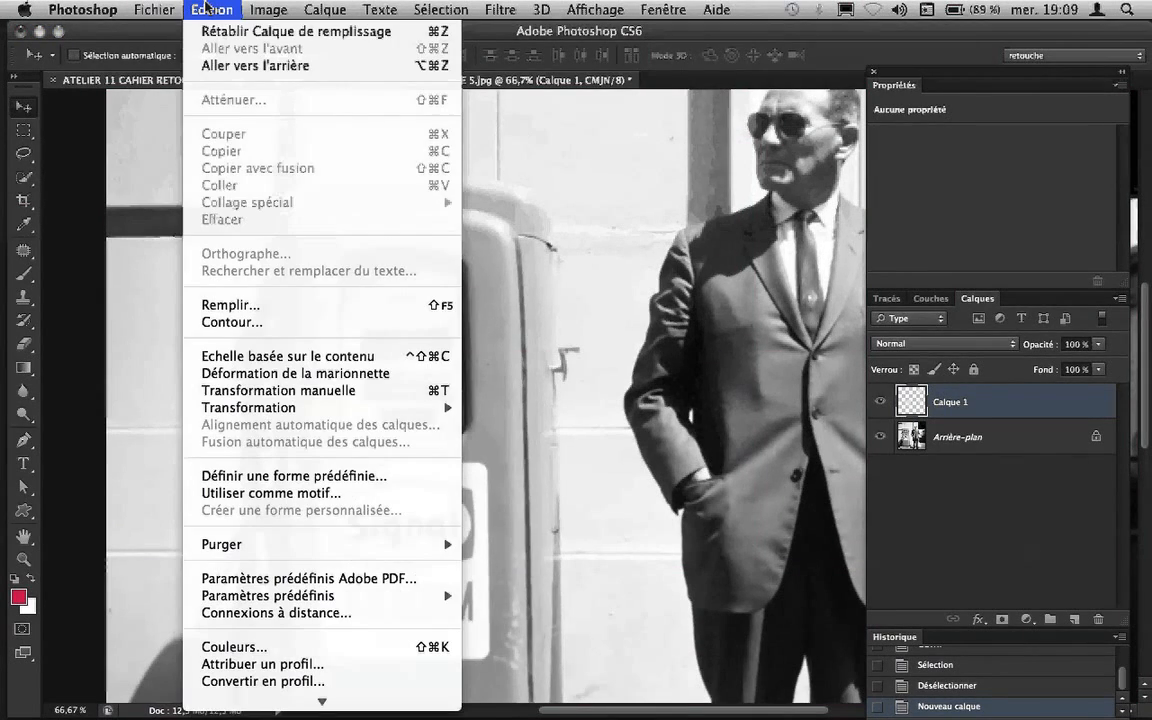
click(231, 305)
click(663, 300)
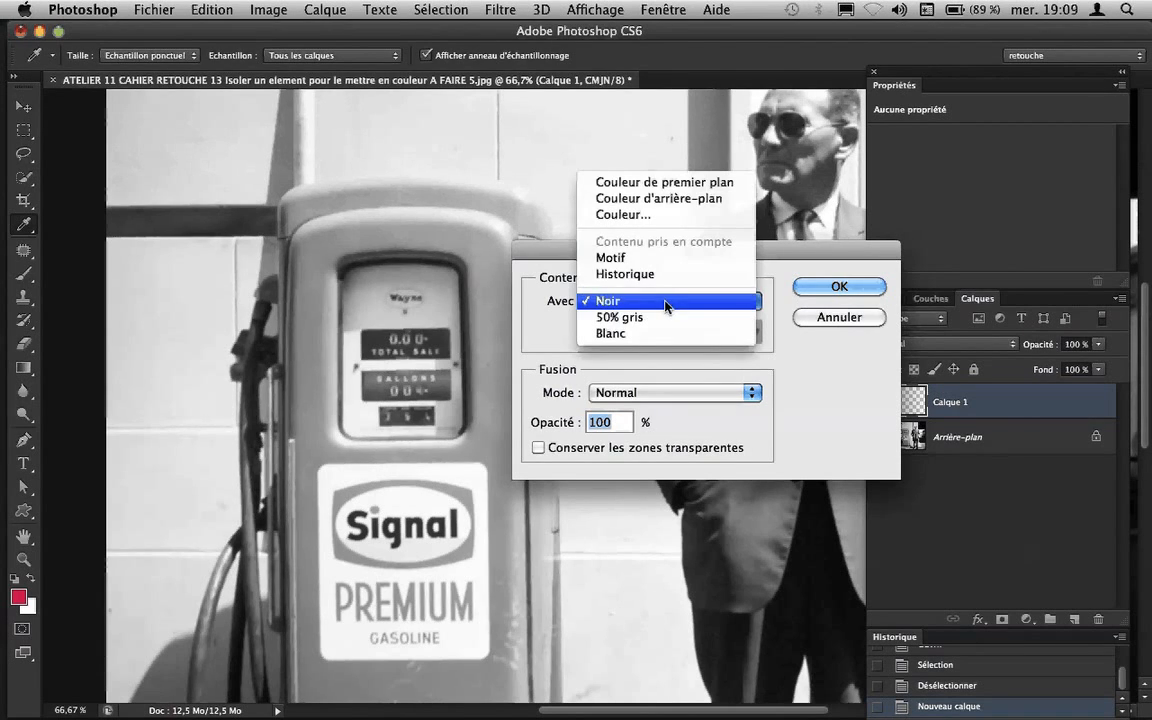
click(640, 182)
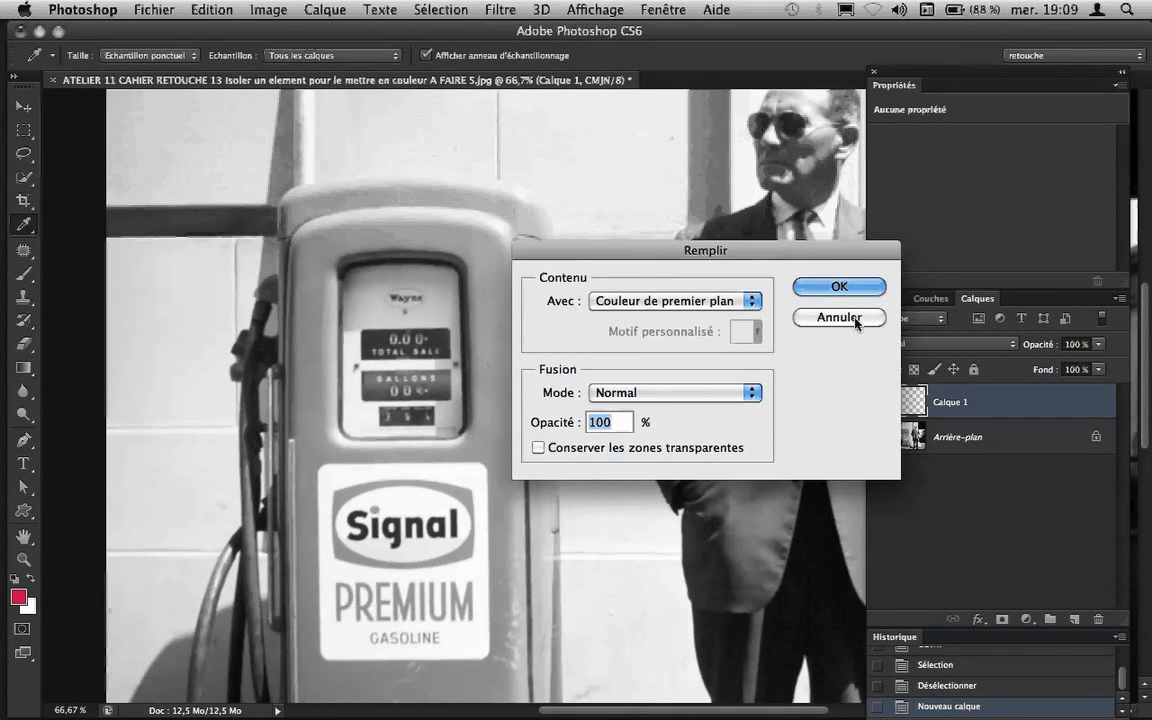
click(840, 287)
key(v)
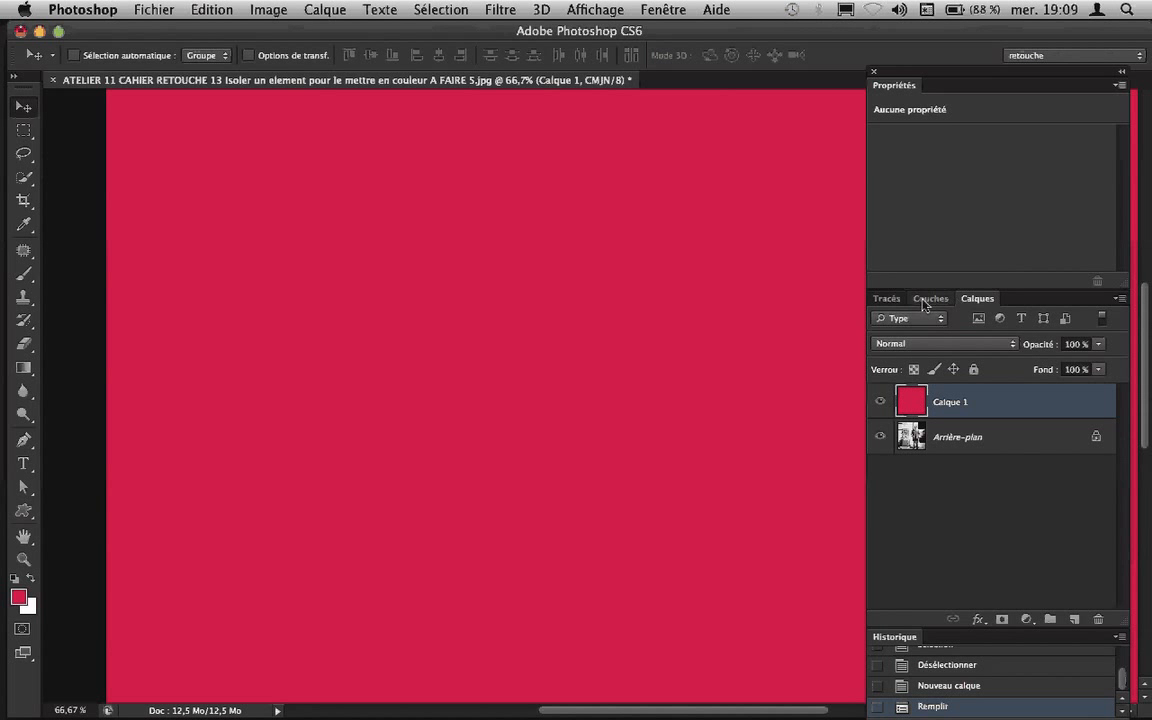
- Load Tracé 1 as a selection over the red layer and deselect it
click(930, 300)
click(886, 300)
click(882, 331)
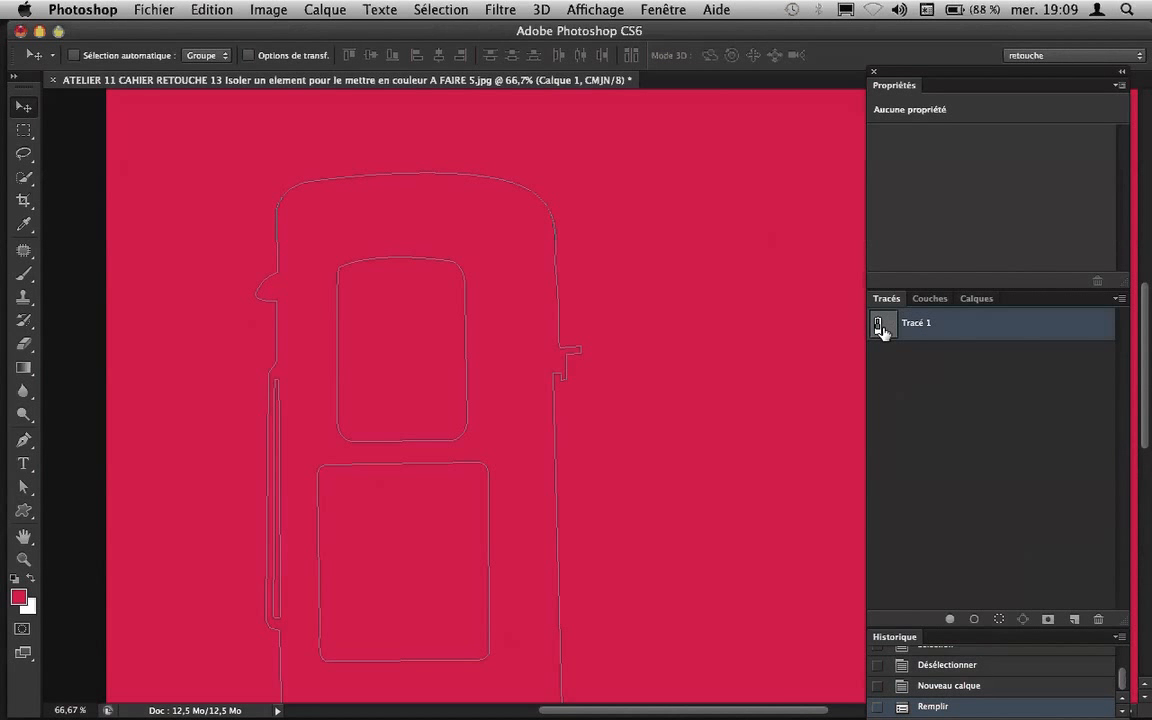
ctrl+click(880, 333)
key(ctrl+d)
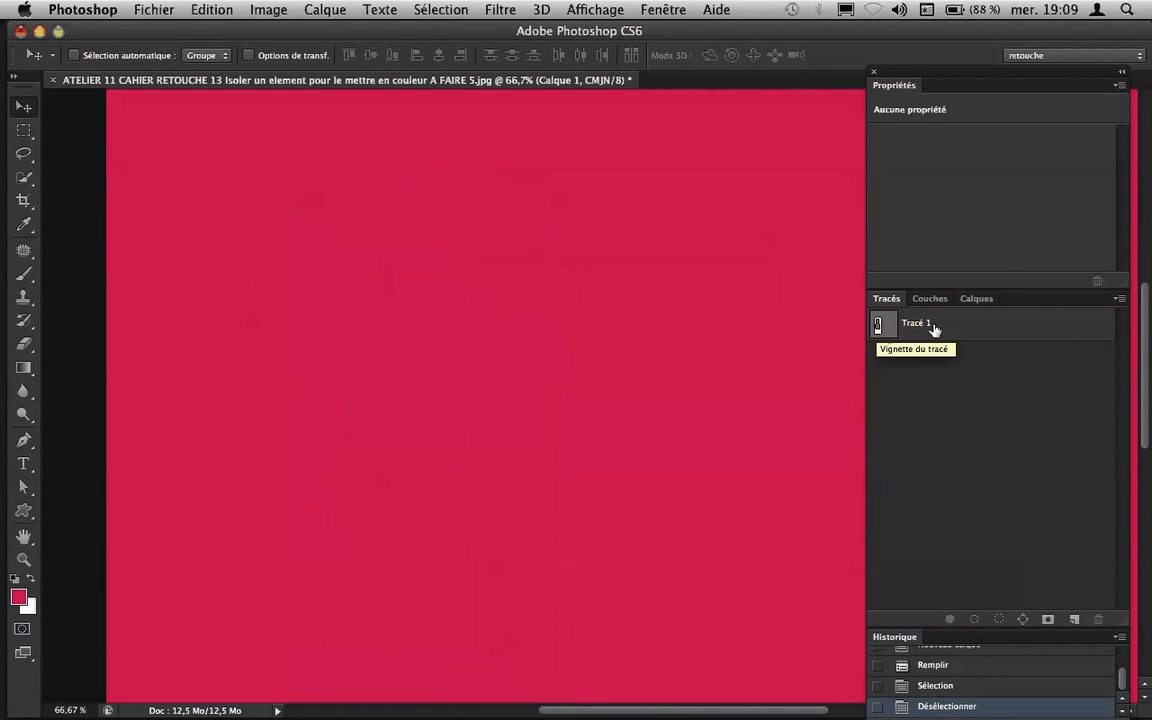
- Make a selection from Tracé 1 with Définir une sélection and add it to Calque 1 as a layer mask
click(1119, 300)
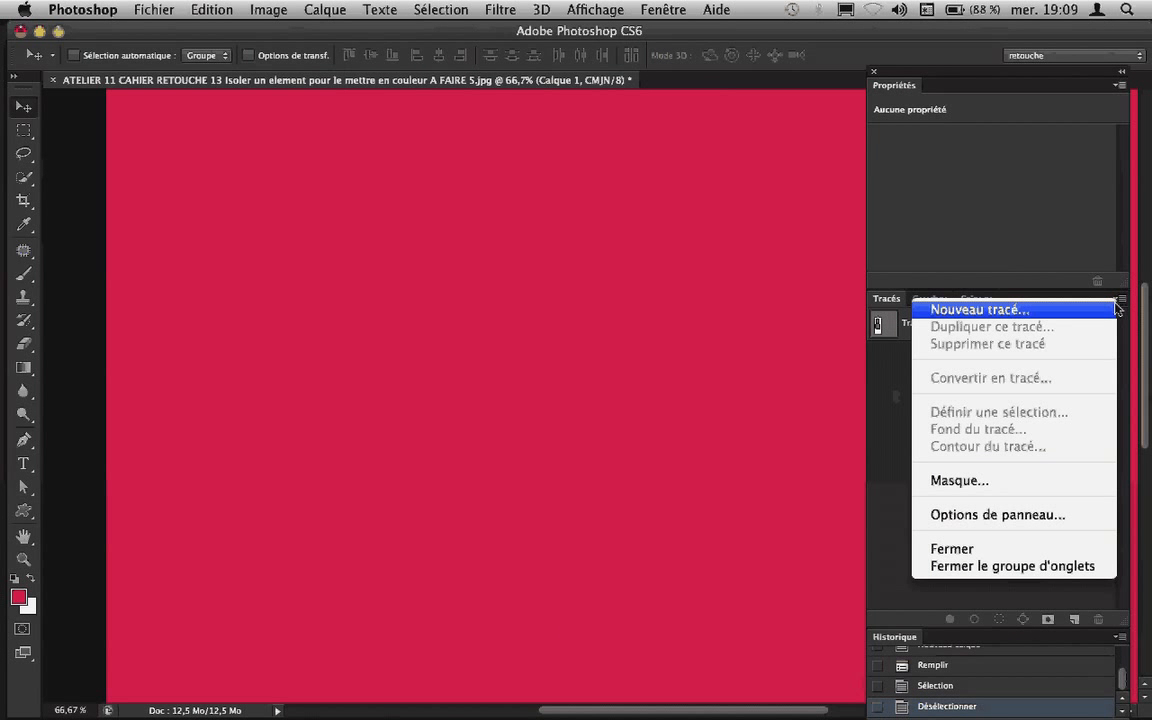
click(882, 330)
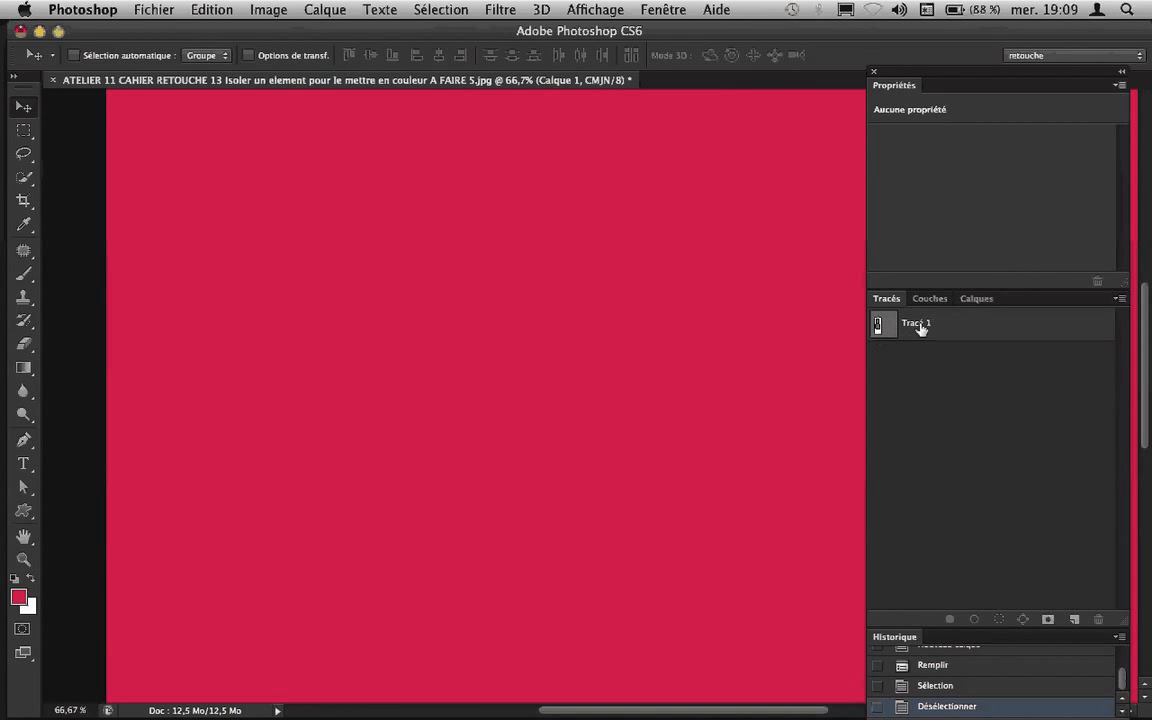
click(1119, 300)
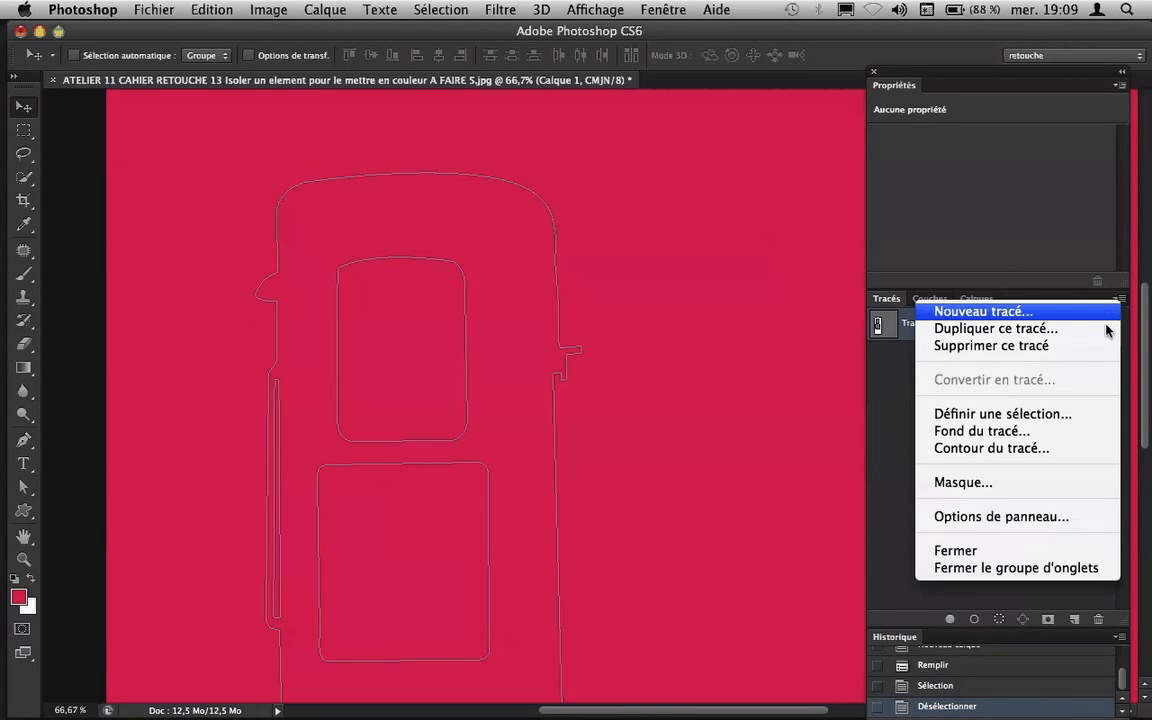
click(1064, 409)
click(702, 270)
key(v)
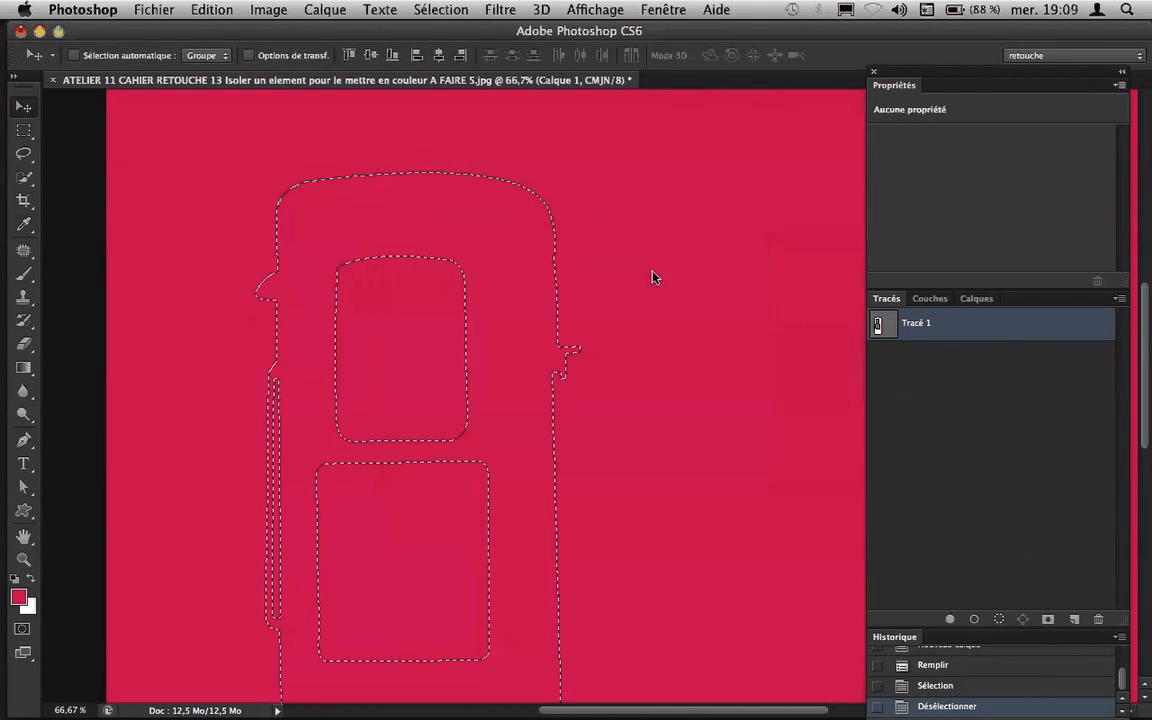
click(975, 299)
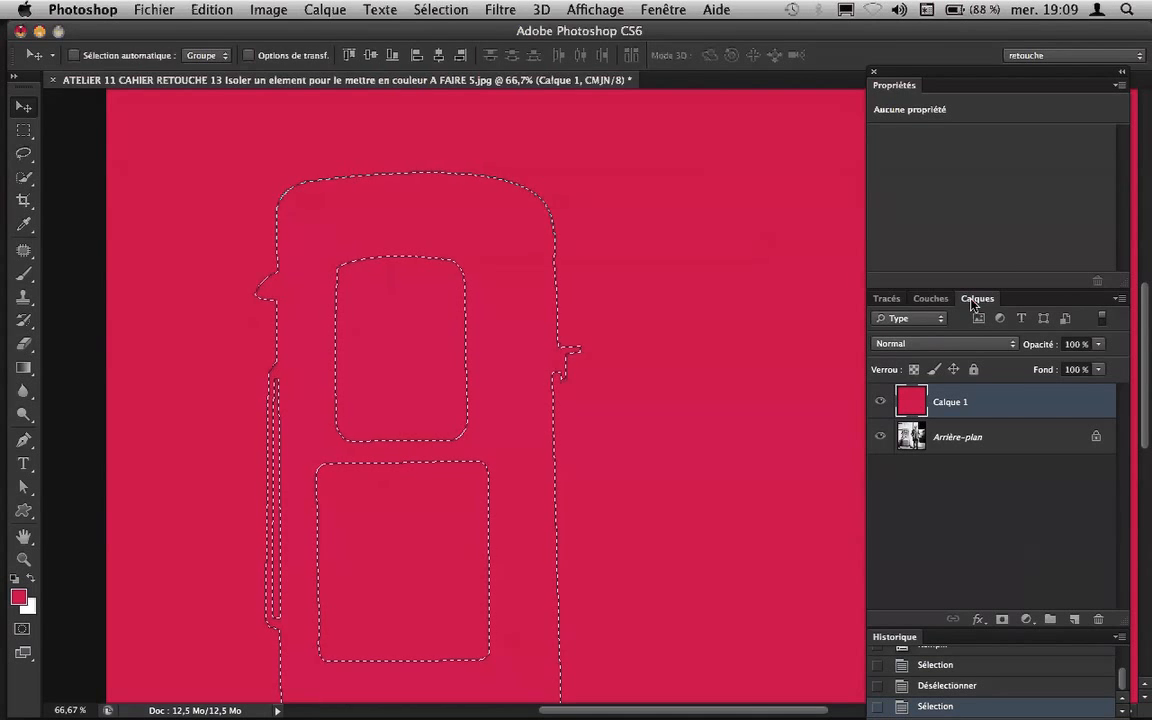
click(1003, 620)
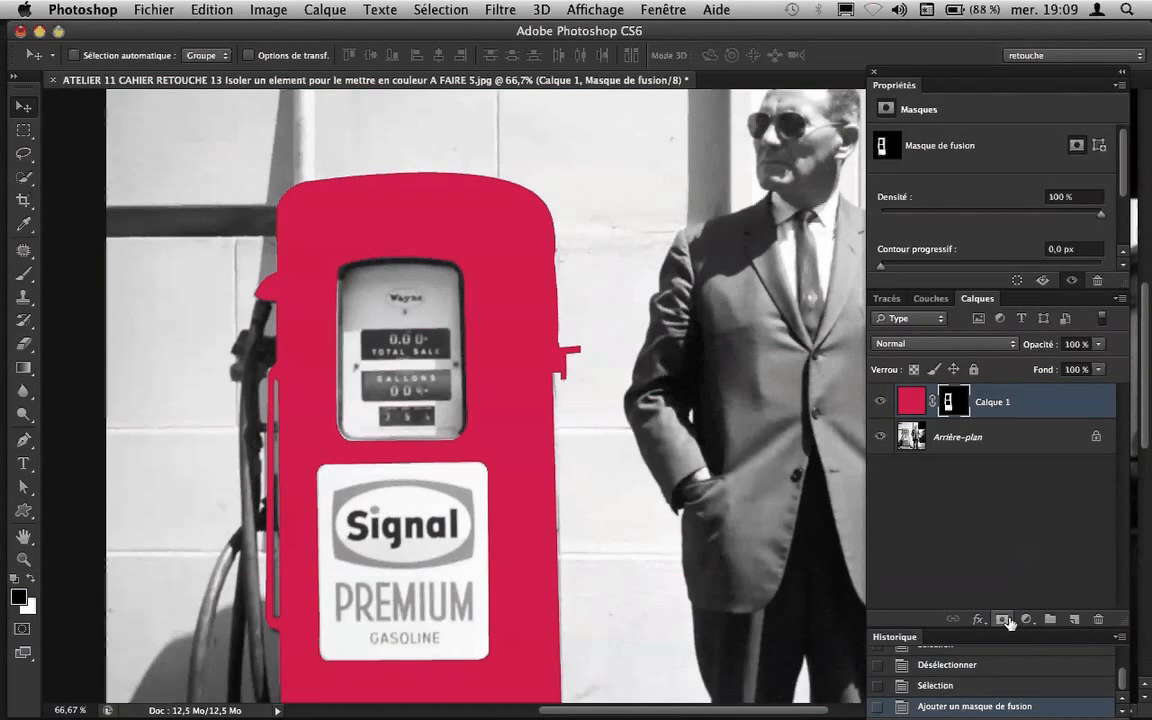
- Set the blending mode of Calque 1 to Lumière tamisée and check the coloured pump from top to base
click(913, 402)
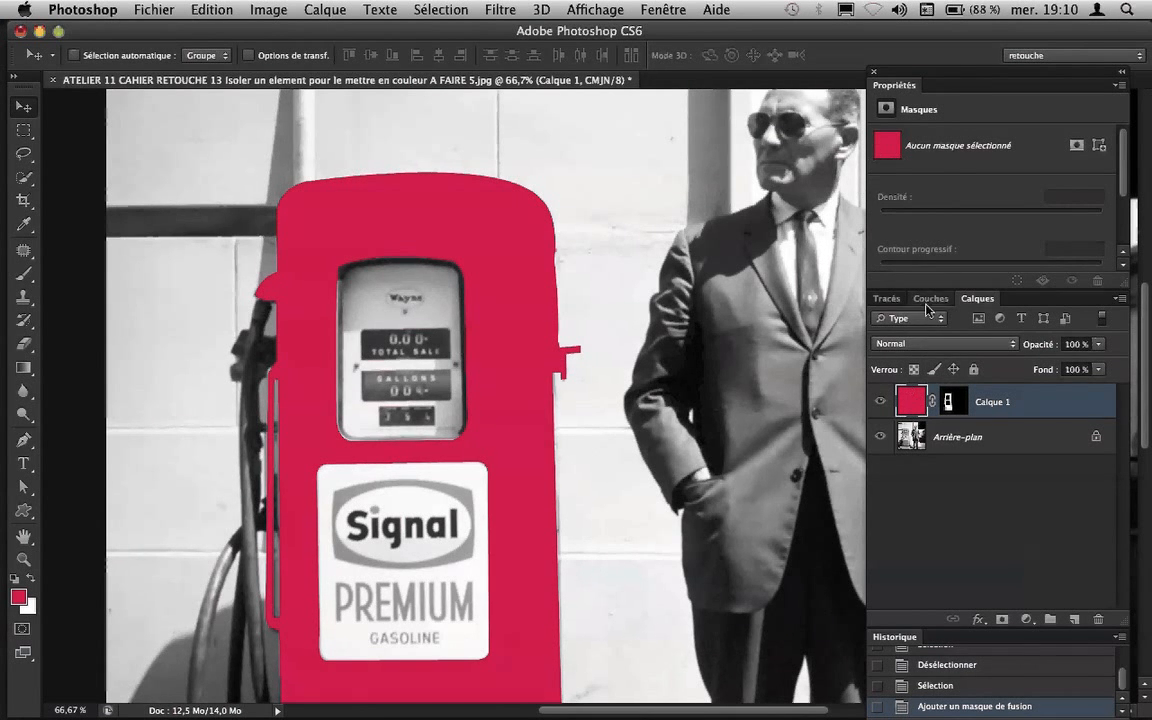
click(930, 346)
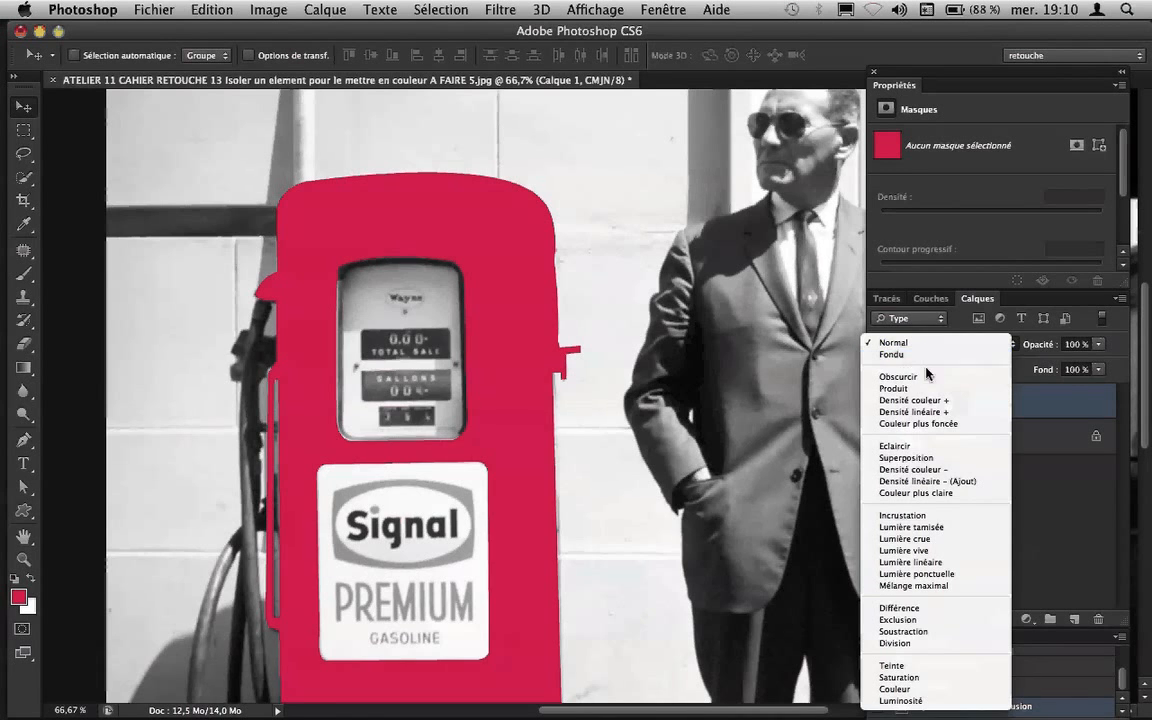
click(930, 527)
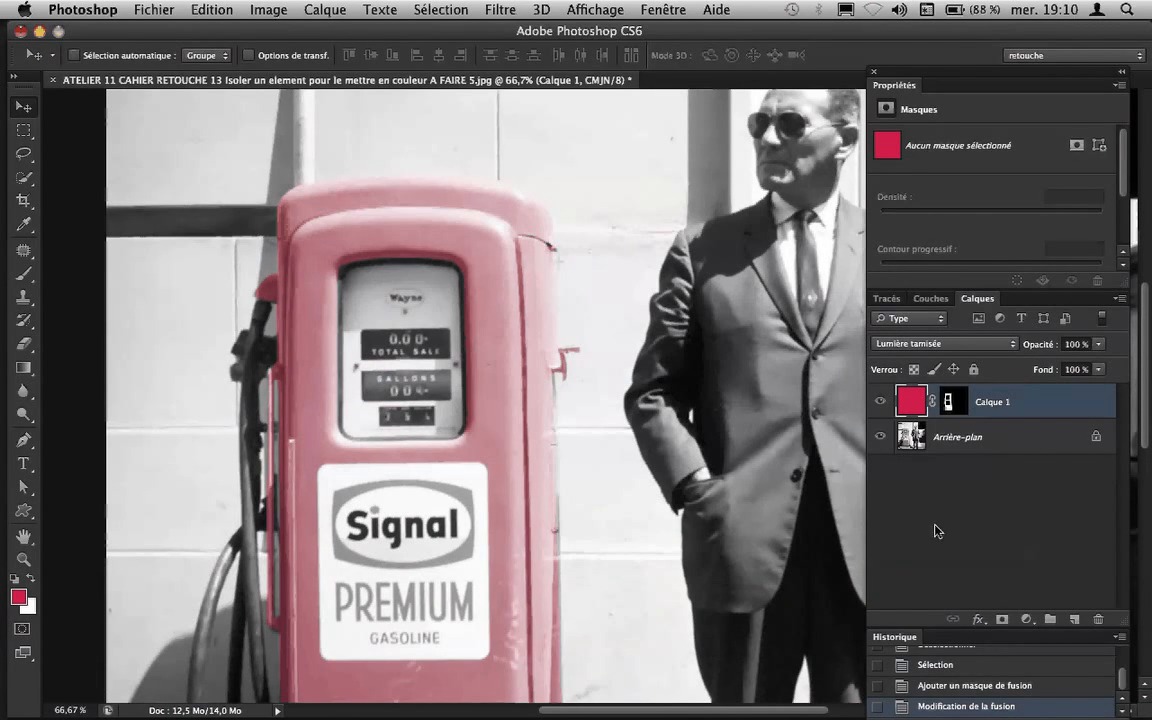
key(super+minus)
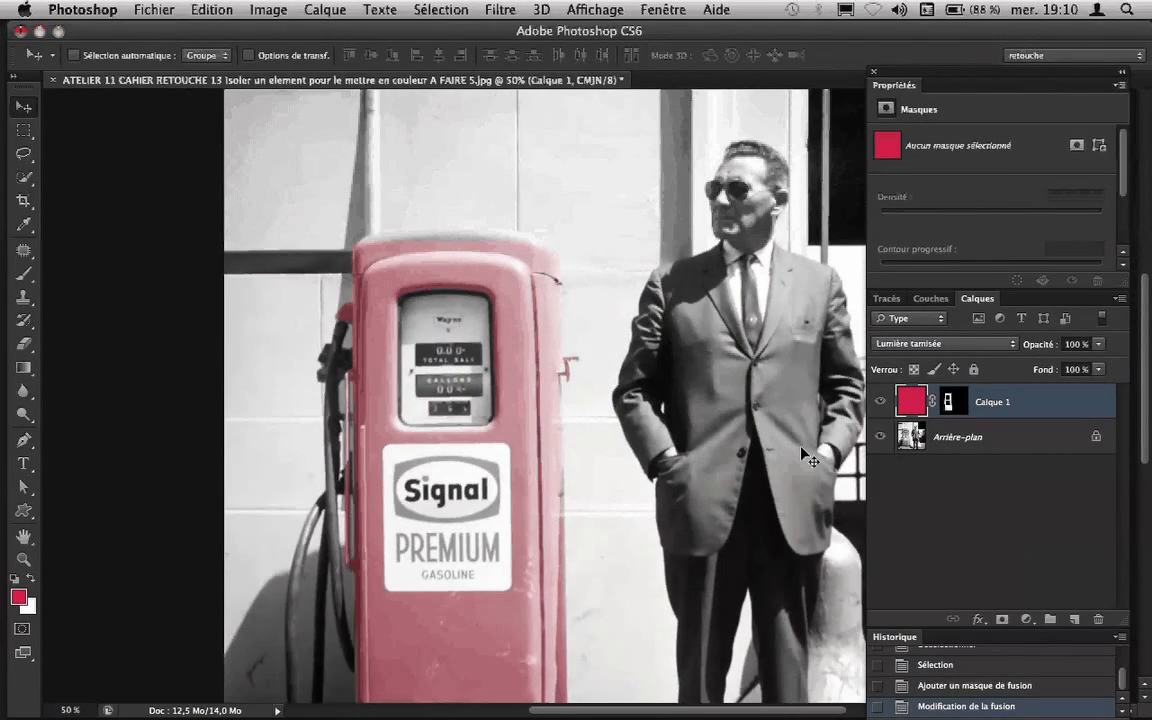
drag(510, 487, 412, 236)
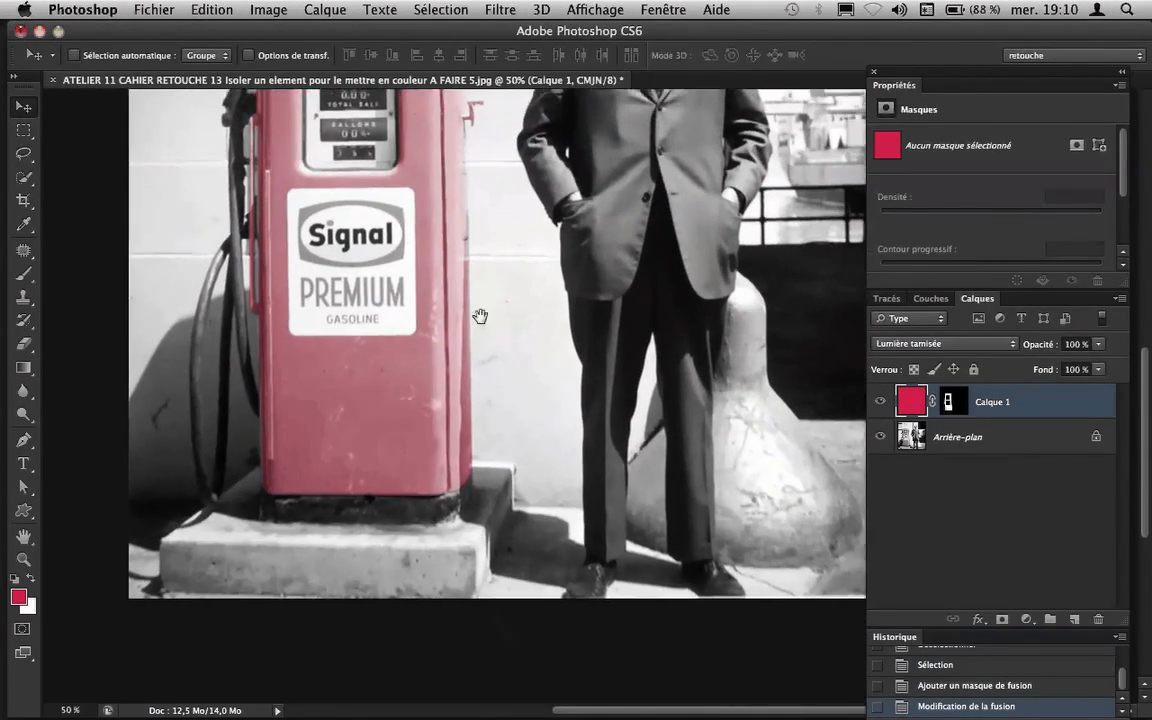
drag(514, 355, 545, 549)
drag(570, 505, 467, 575)
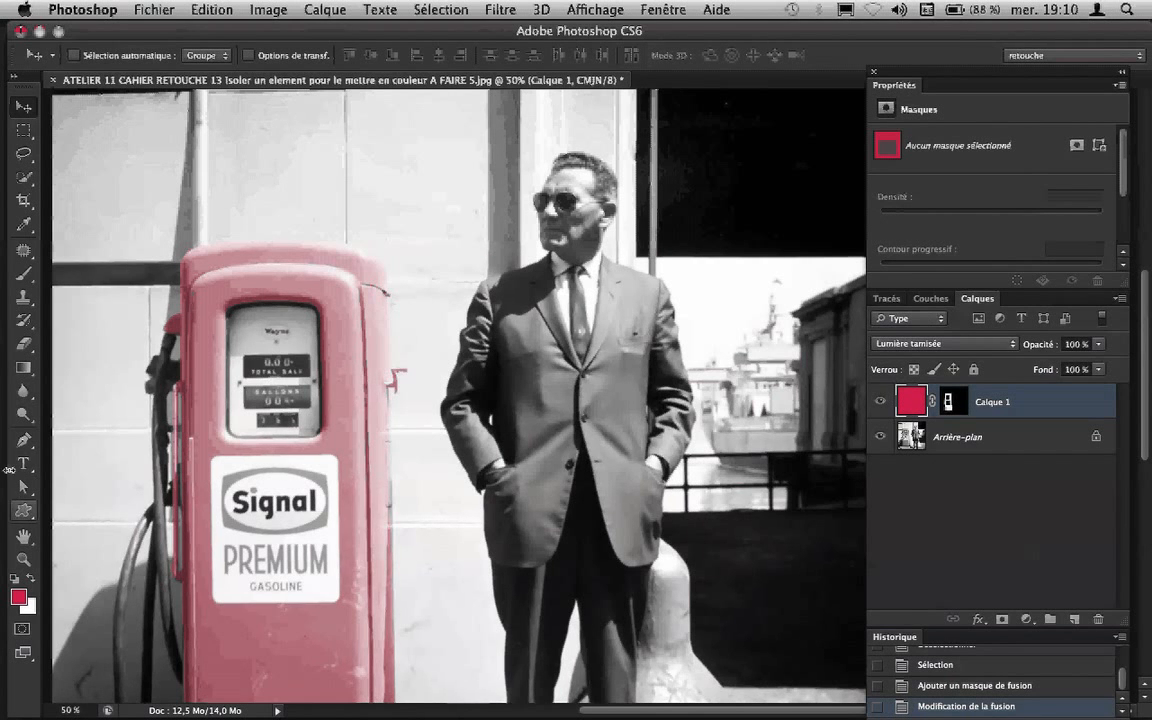
- Trace a closed path around the man's tie with the Pen tool, from the knot down to the tip
click(886, 298)
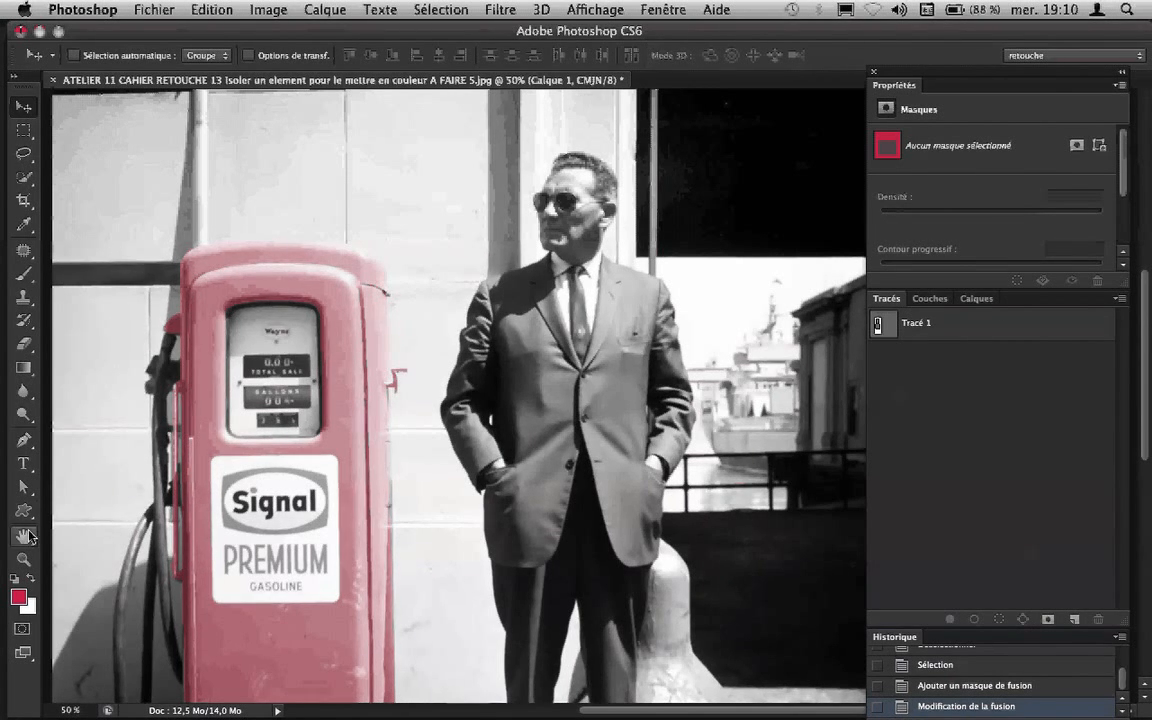
click(23, 441)
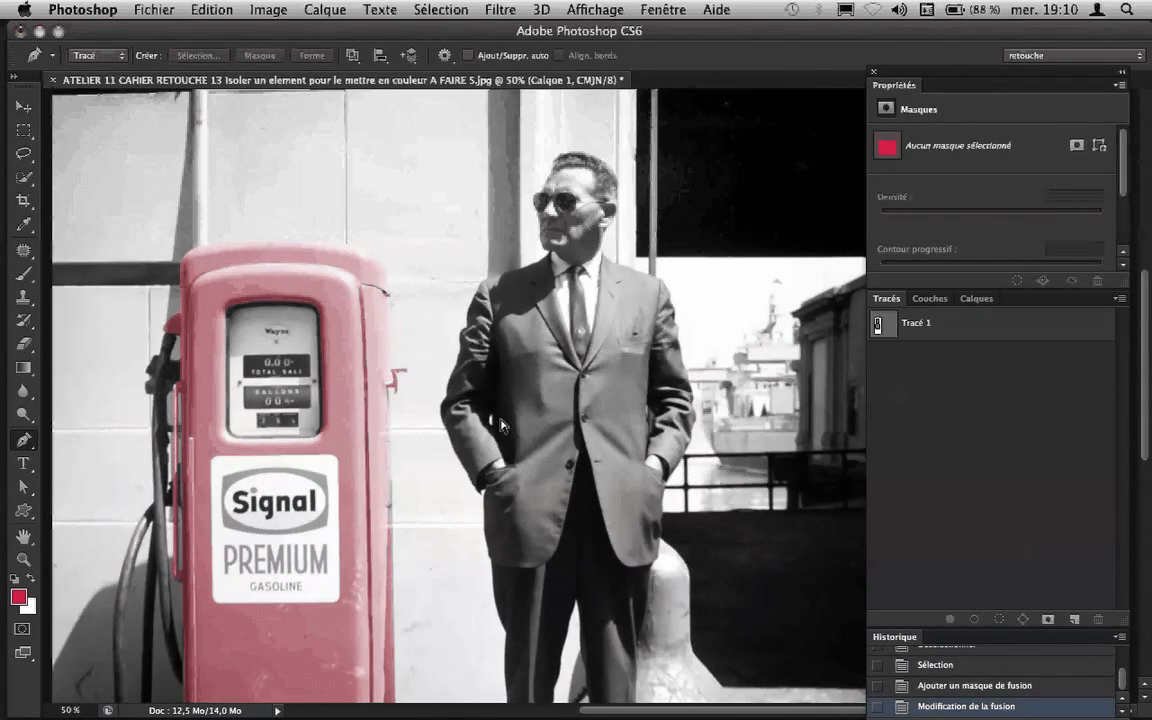
key(super+plus)
key(super+plus)
key(super+plus)
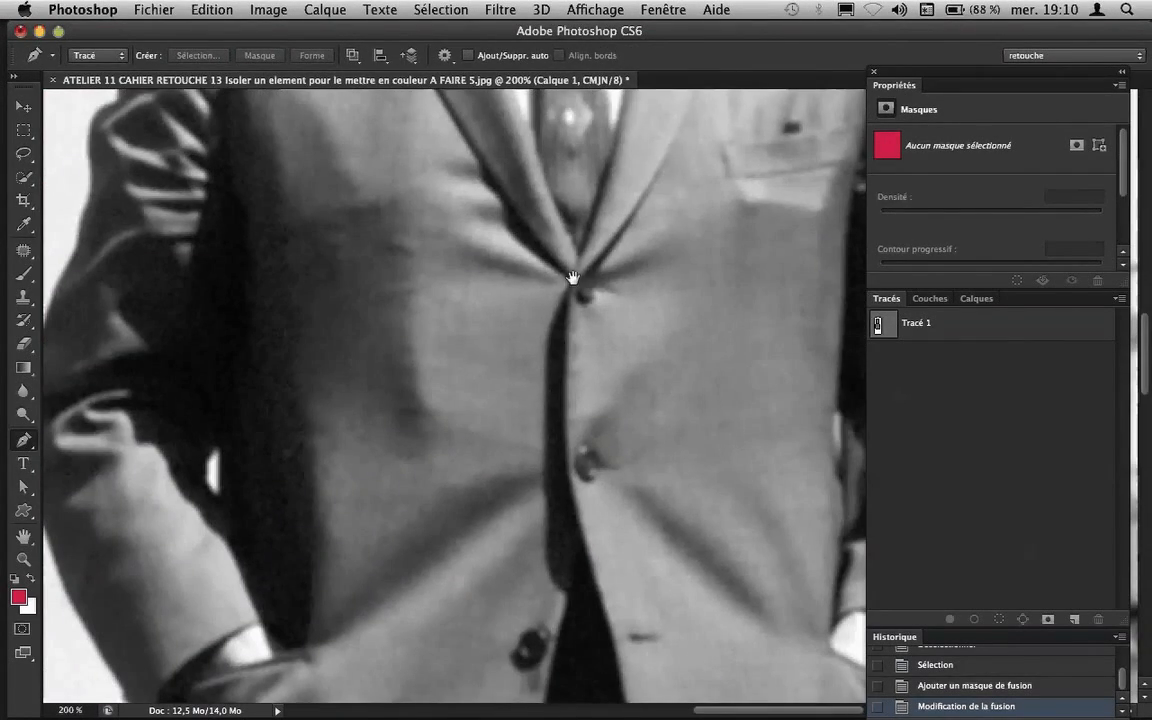
drag(515, 250, 558, 375)
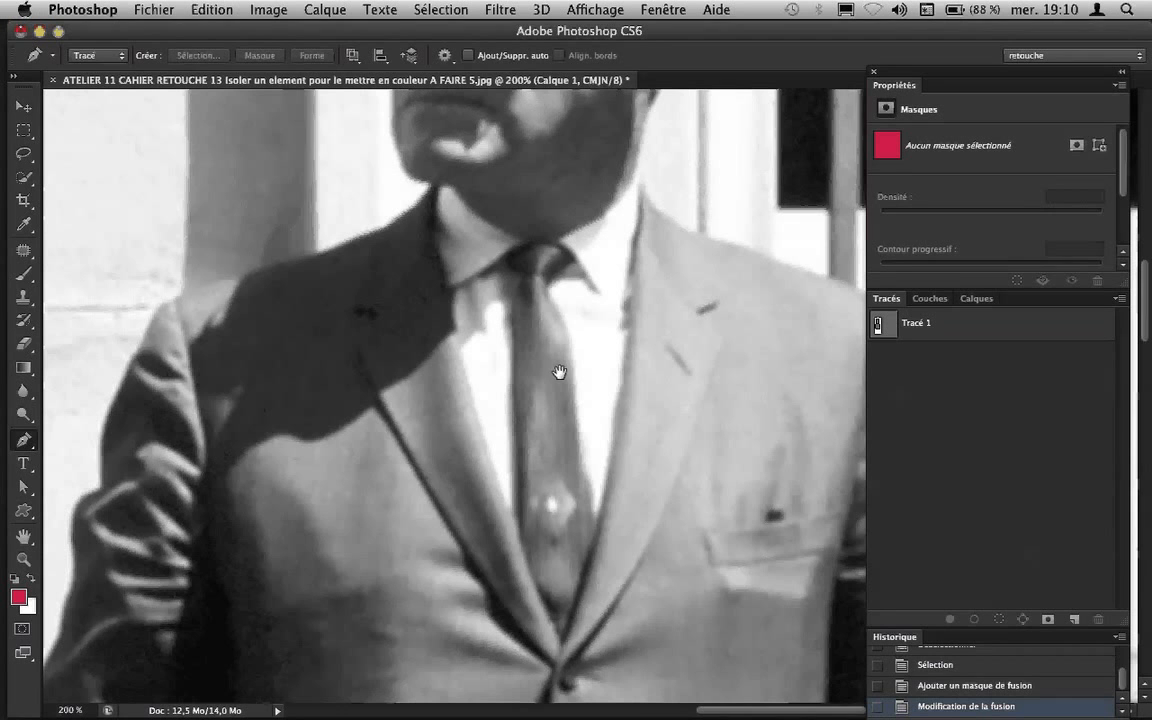
click(524, 278)
click(514, 265)
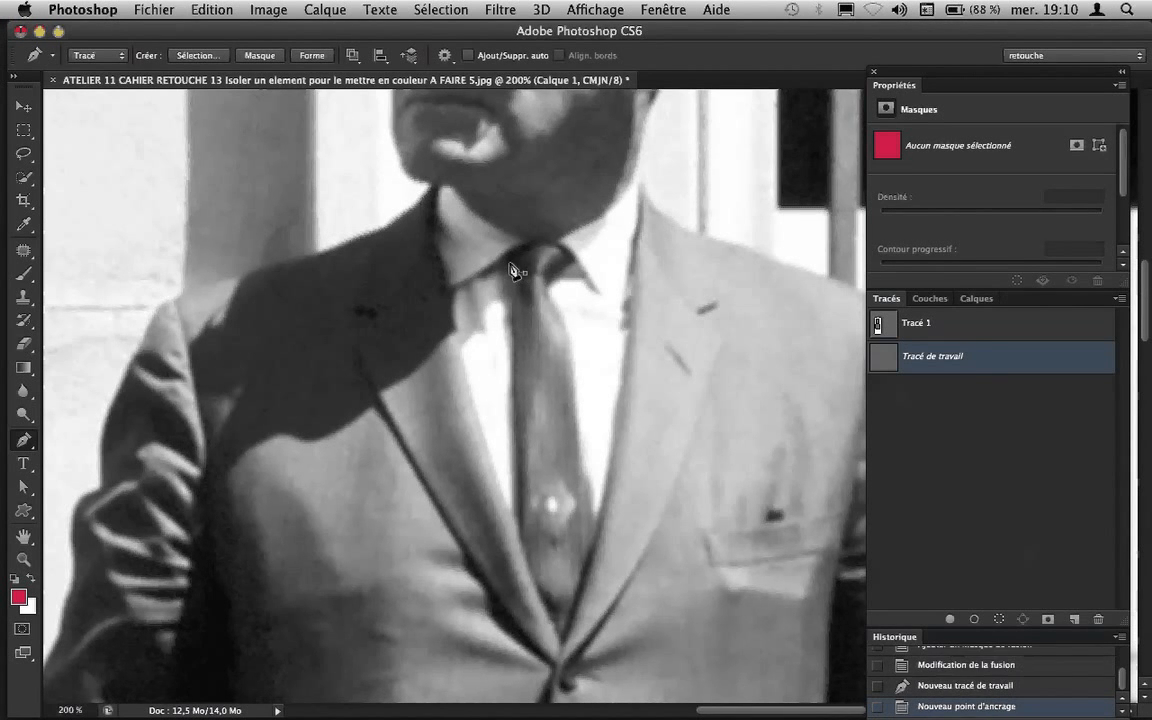
click(514, 260)
click(516, 262)
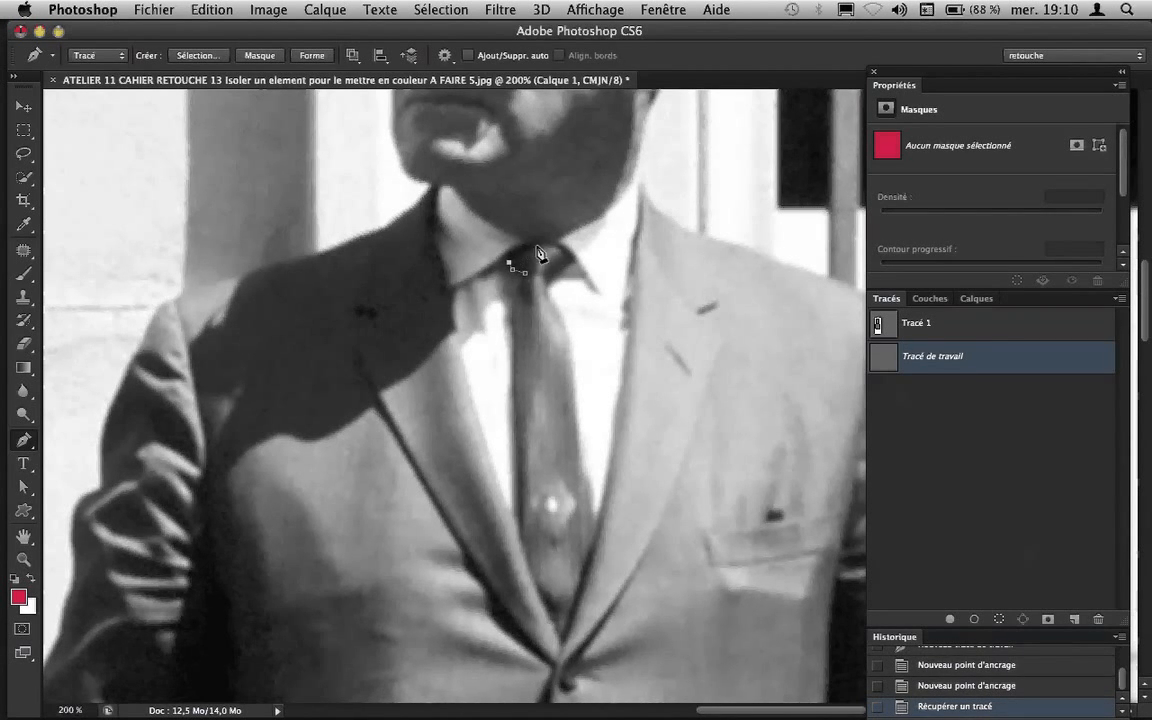
drag(538, 250, 577, 265)
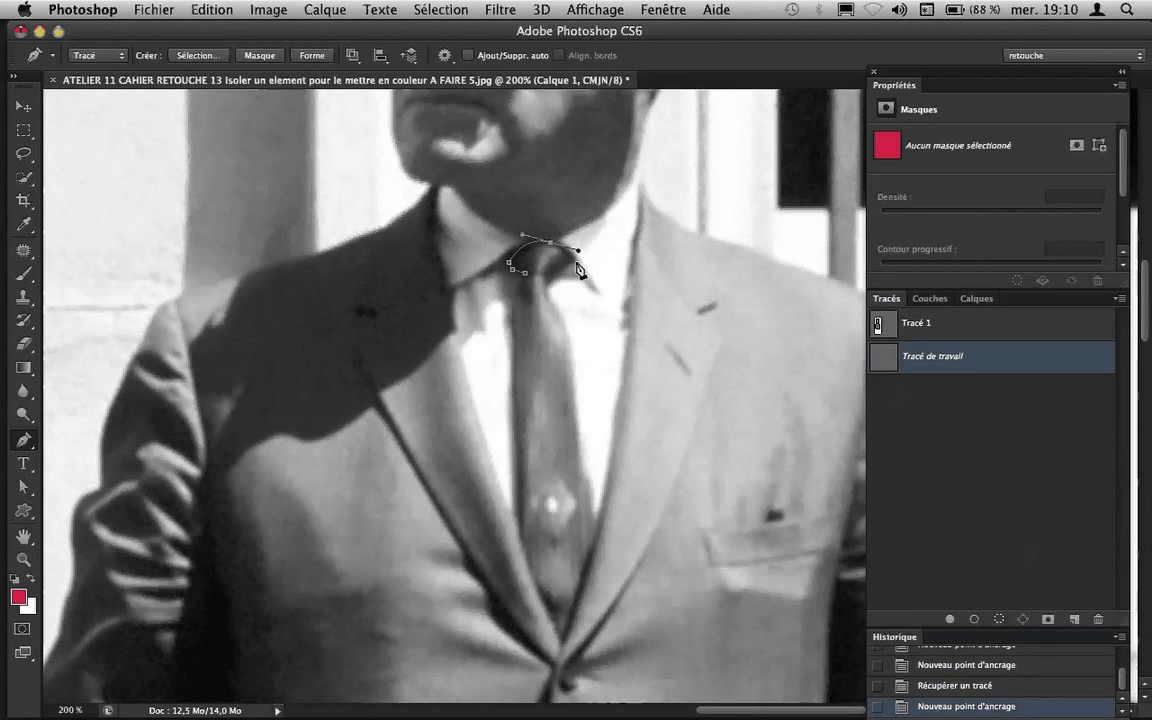
click(578, 262)
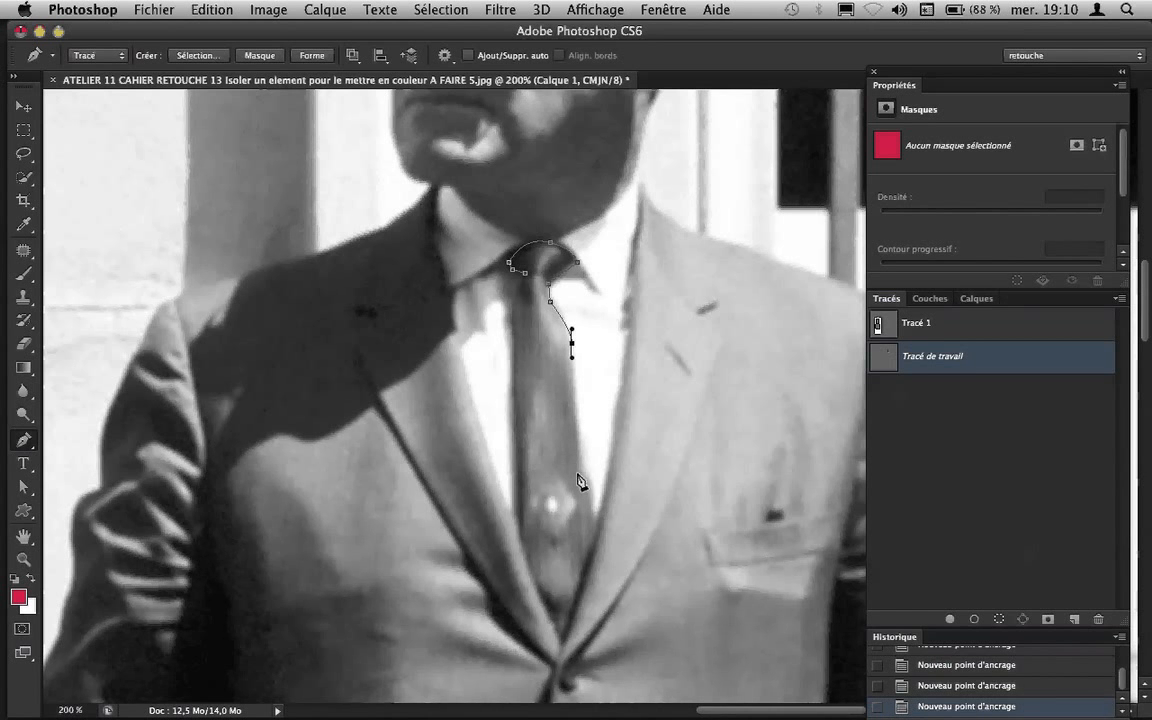
click(579, 471)
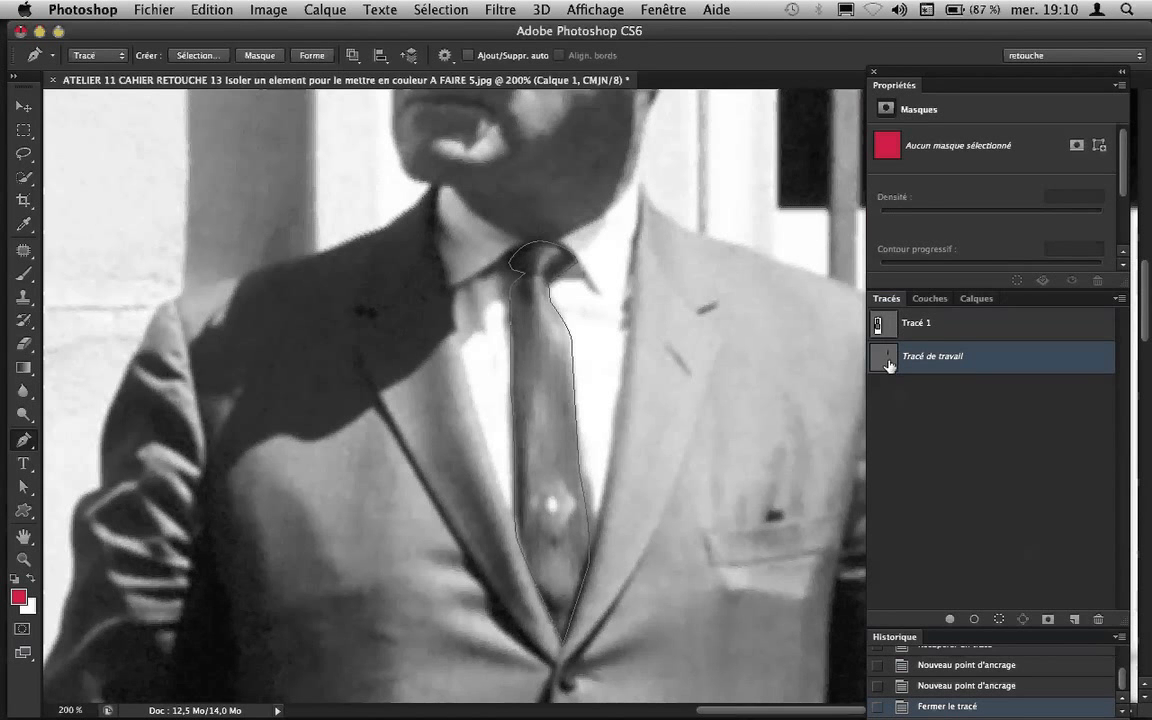
- Save the tie's work path as Tracé 2
click(1119, 299)
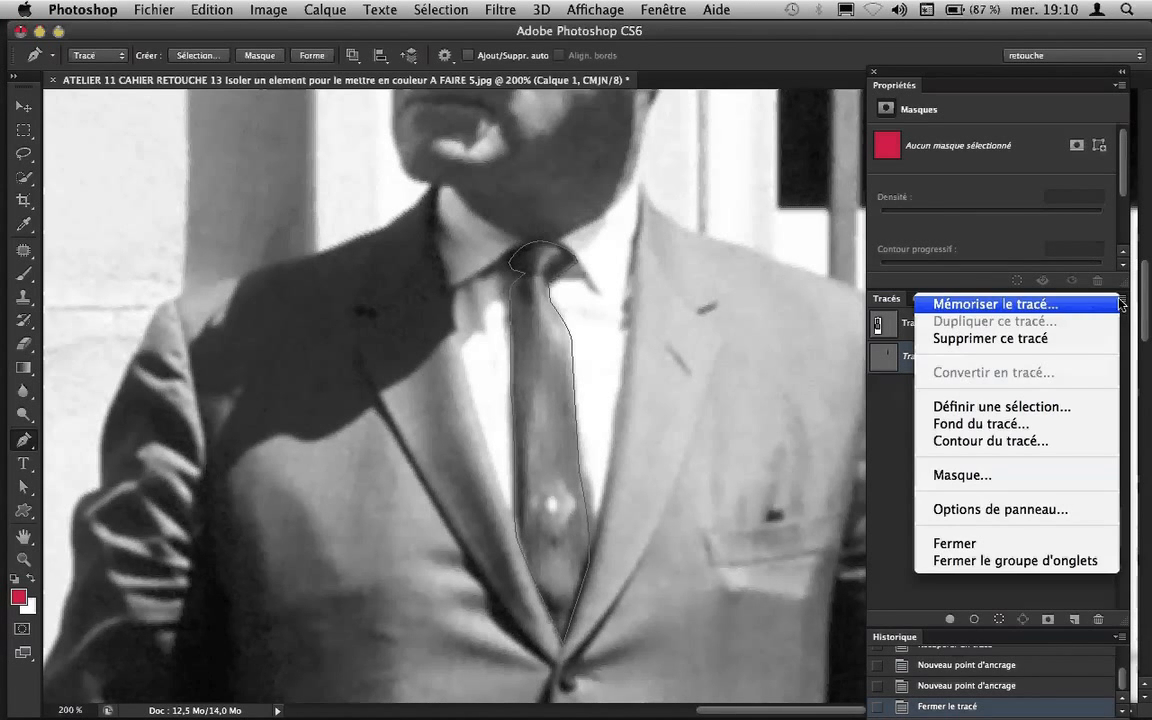
click(1055, 303)
click(705, 323)
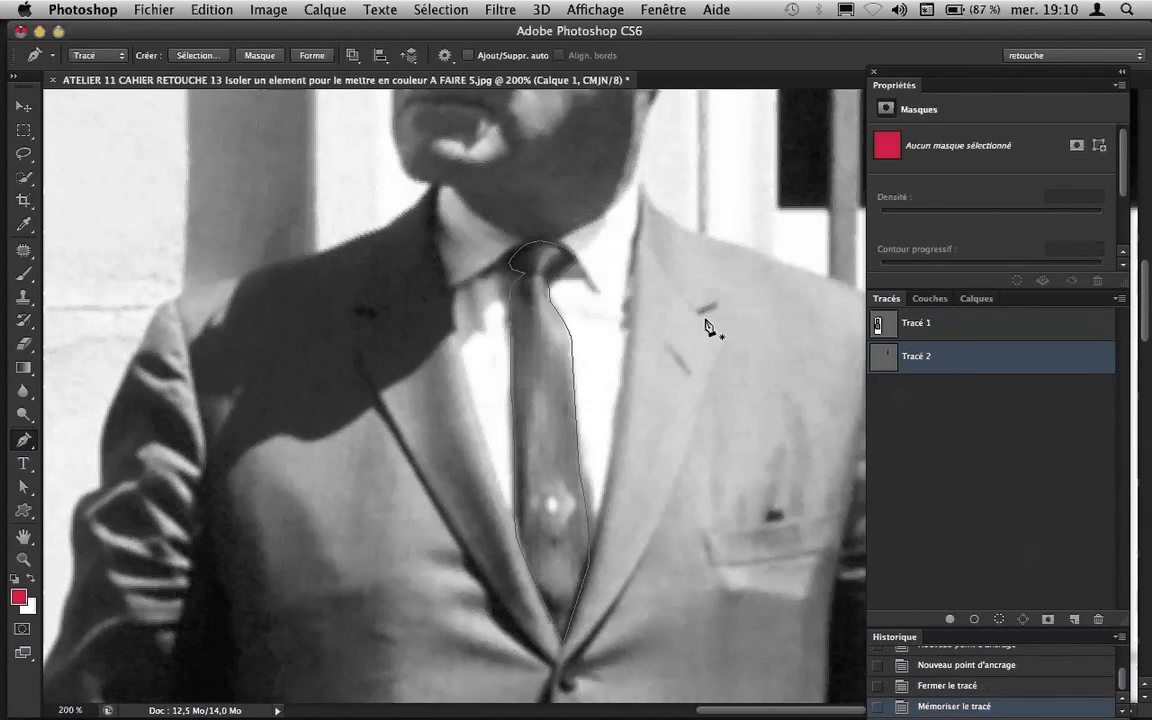
- Add a new layer above Calque 1 and fill it with the red foreground colour
click(976, 299)
click(1077, 616)
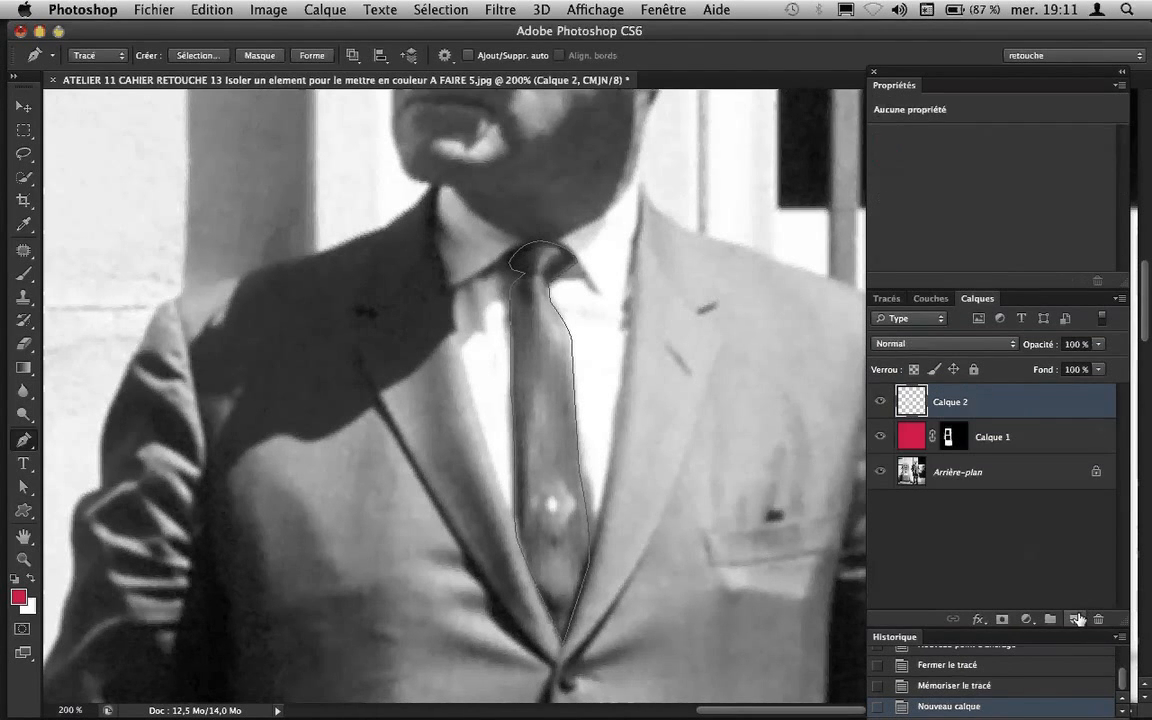
key(alt+BackSpace)
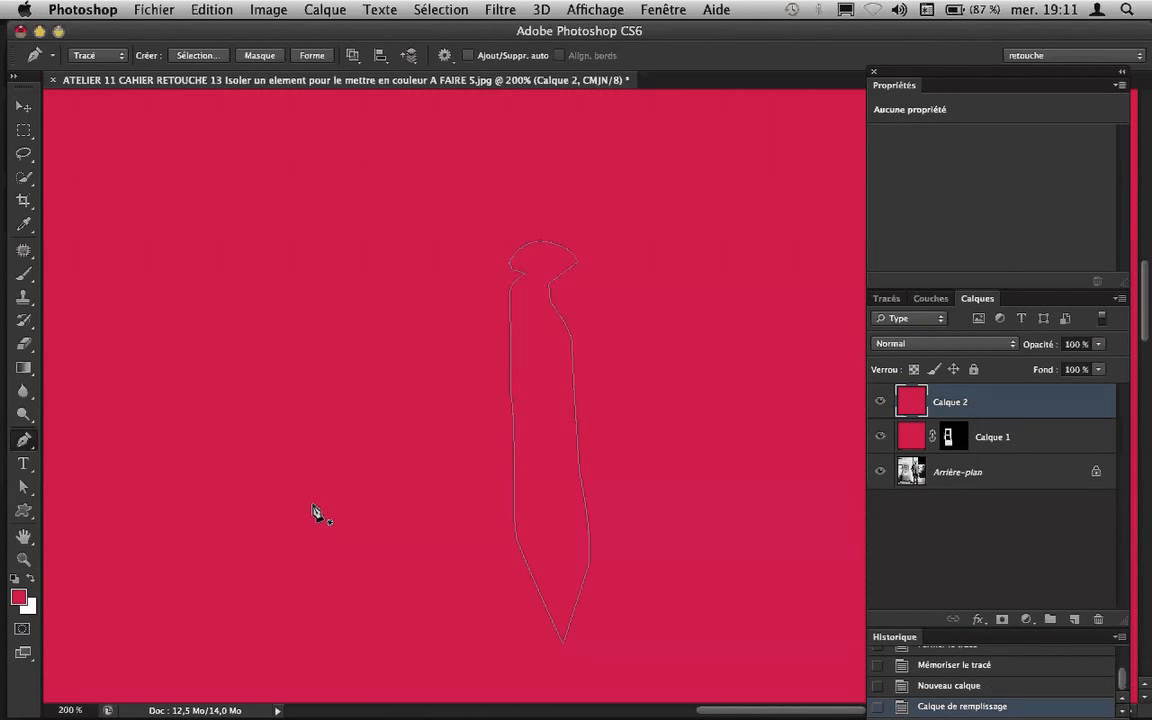
- Load Tracé 2 as a selection and add it to Calque 2 as a layer mask
click(930, 299)
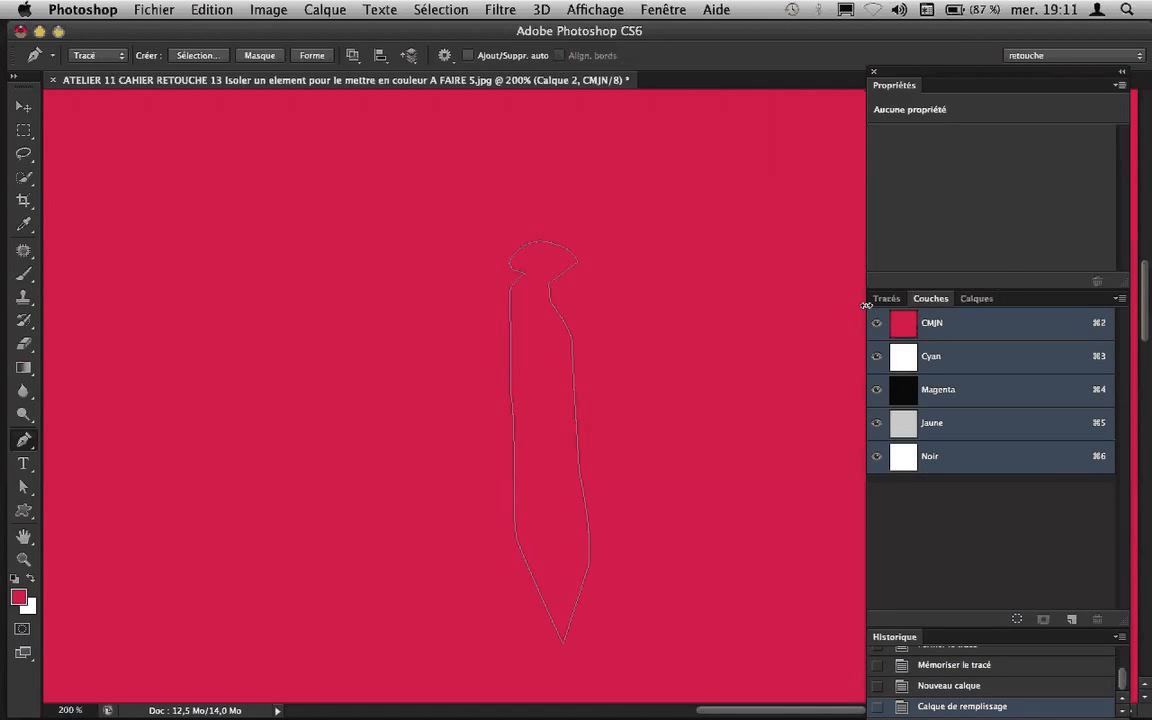
click(886, 299)
super+click(890, 360)
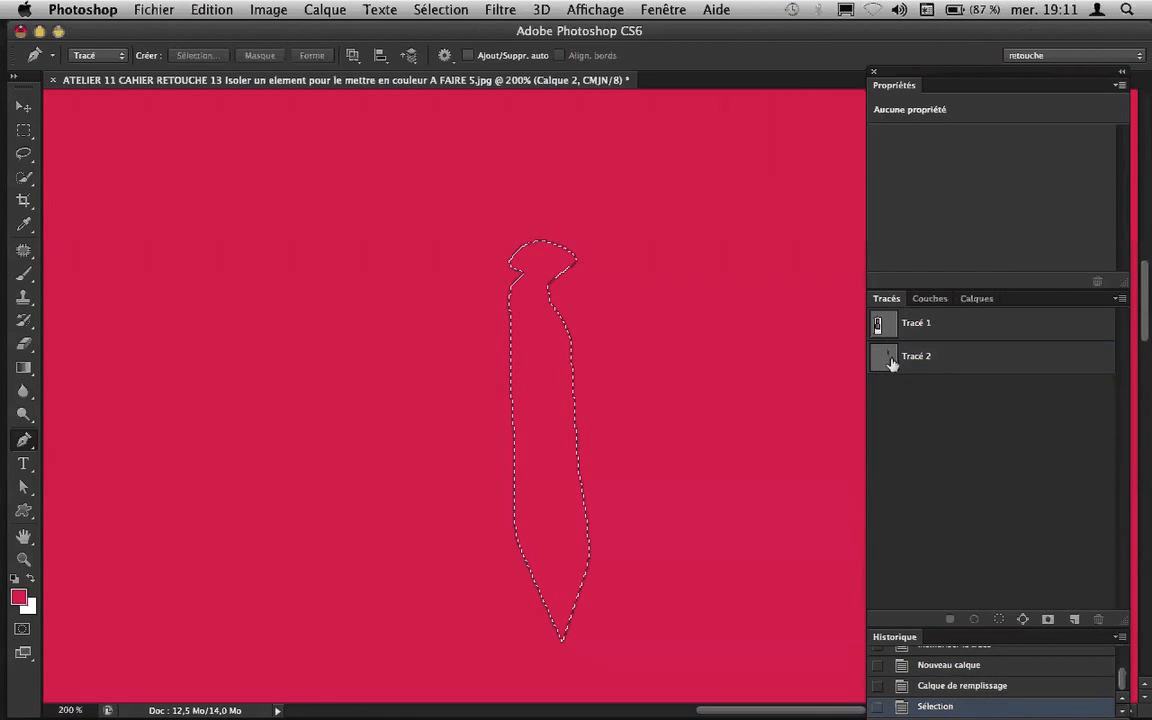
click(968, 299)
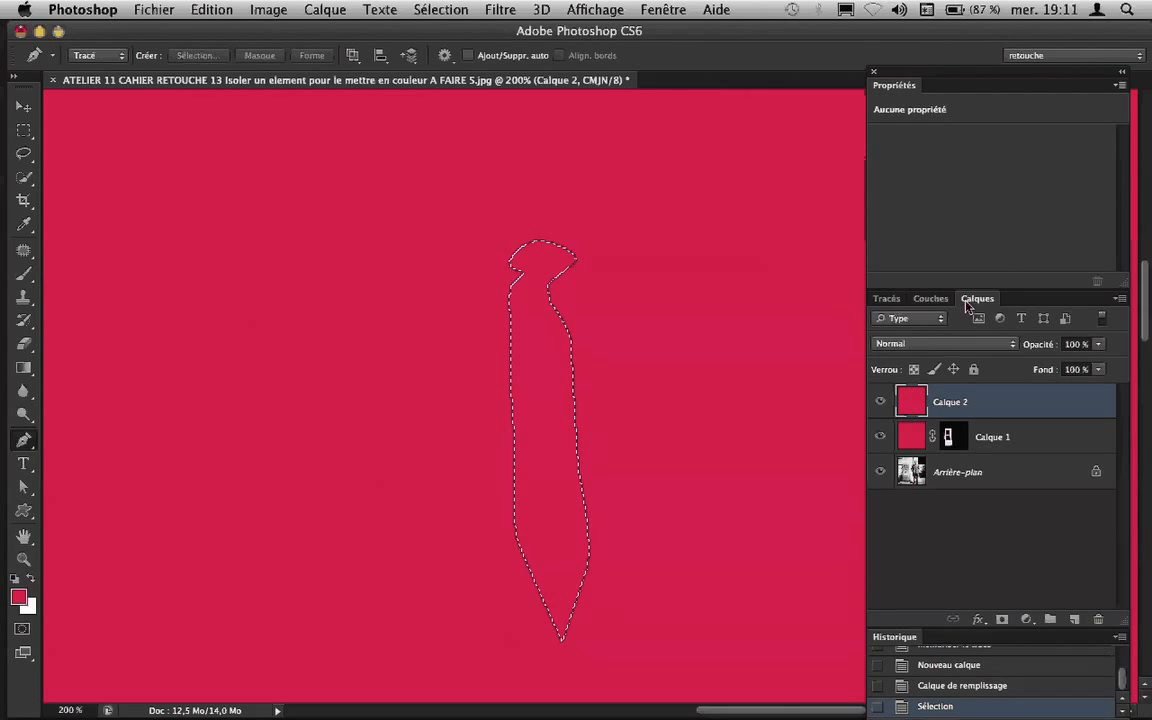
click(1002, 620)
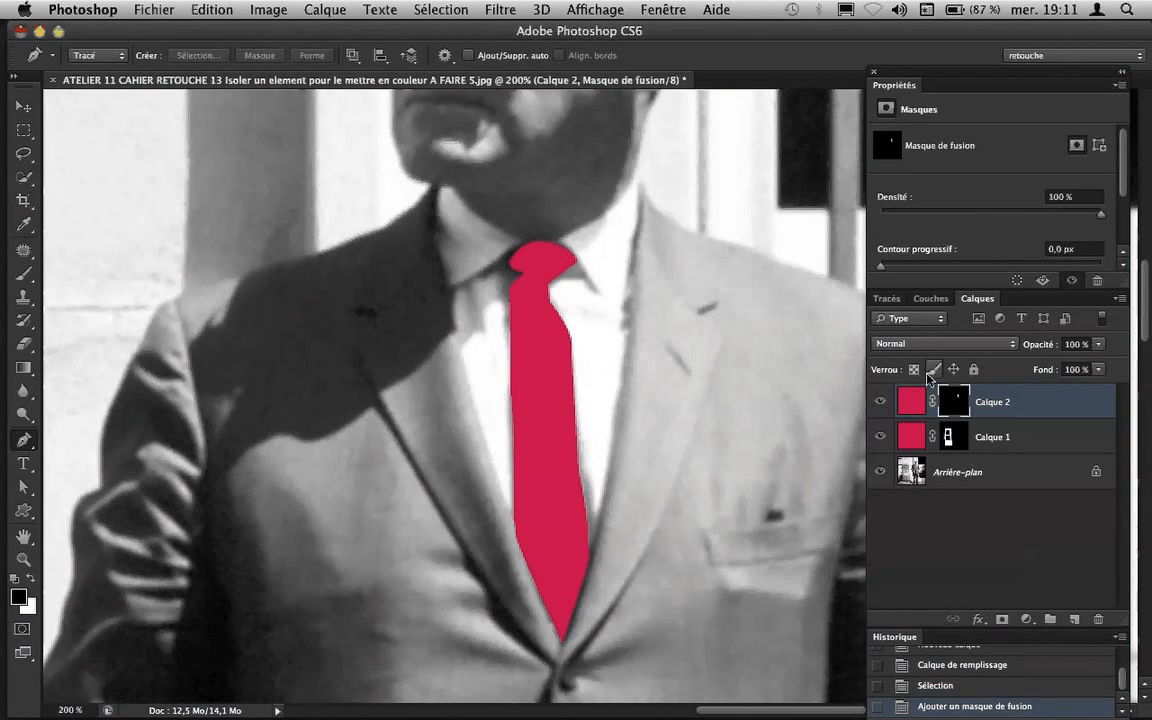
- Set the blending mode of Calque 2 to Lumière tamisée
click(912, 401)
click(920, 344)
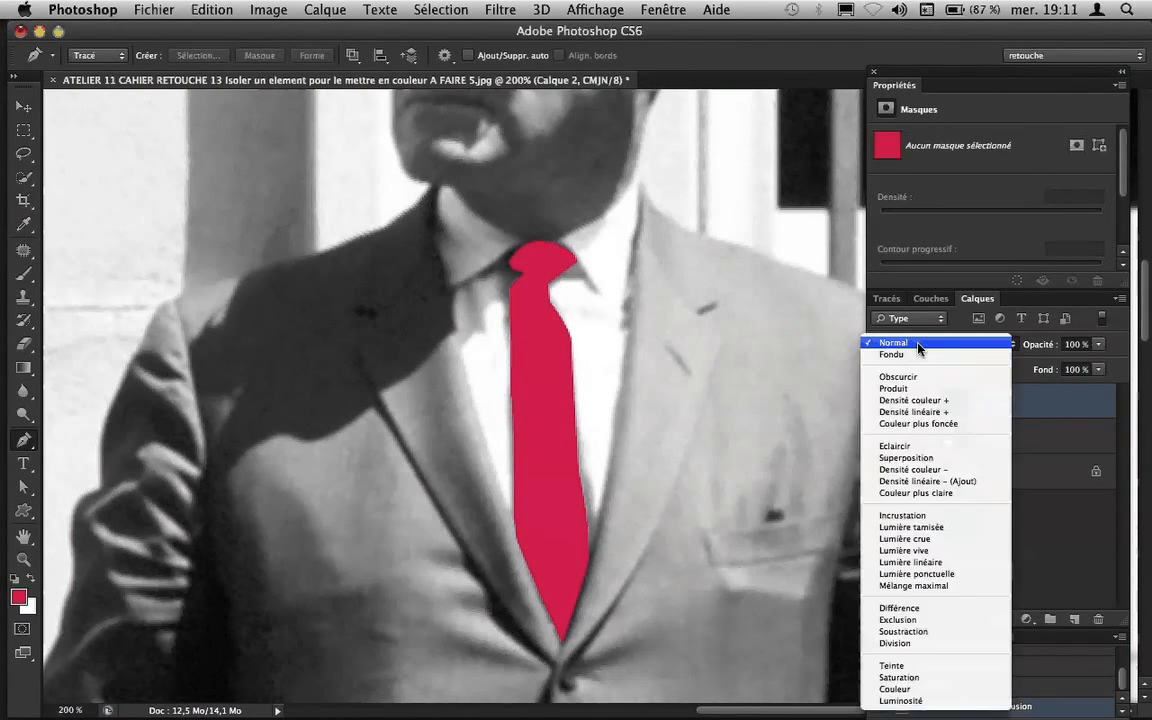
click(920, 528)
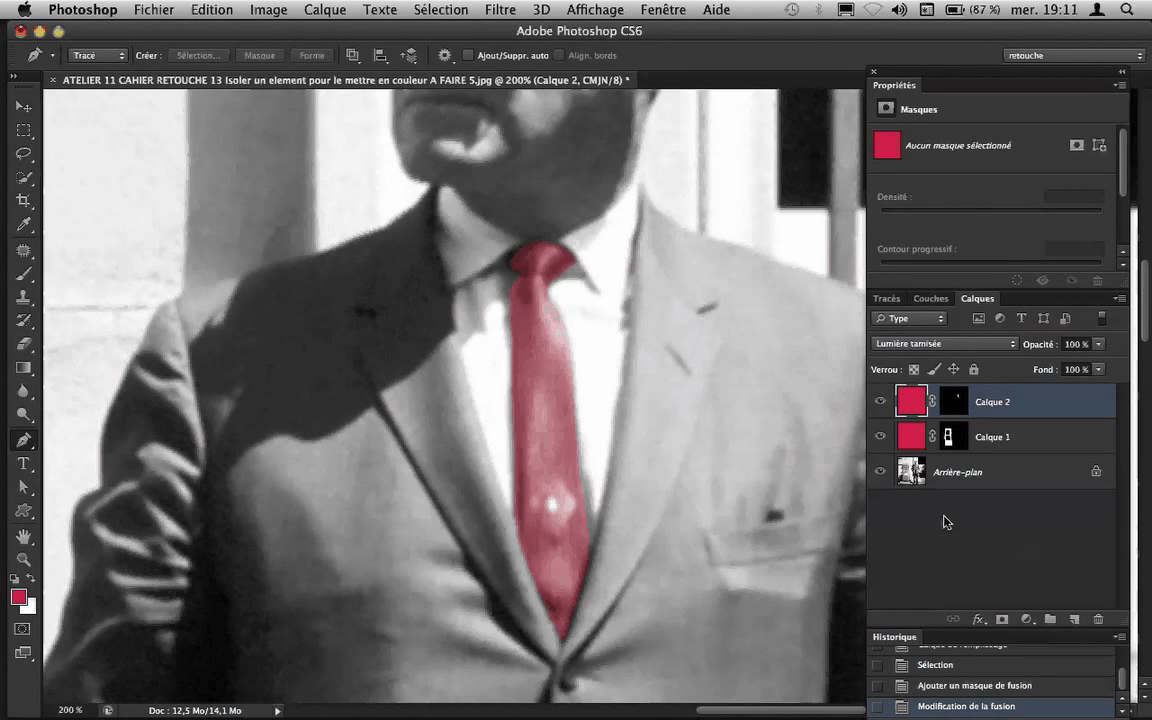
- Target the layer mask of Calque 2 and set the Brush to 7 px with 100% hardness
click(954, 401)
click(24, 273)
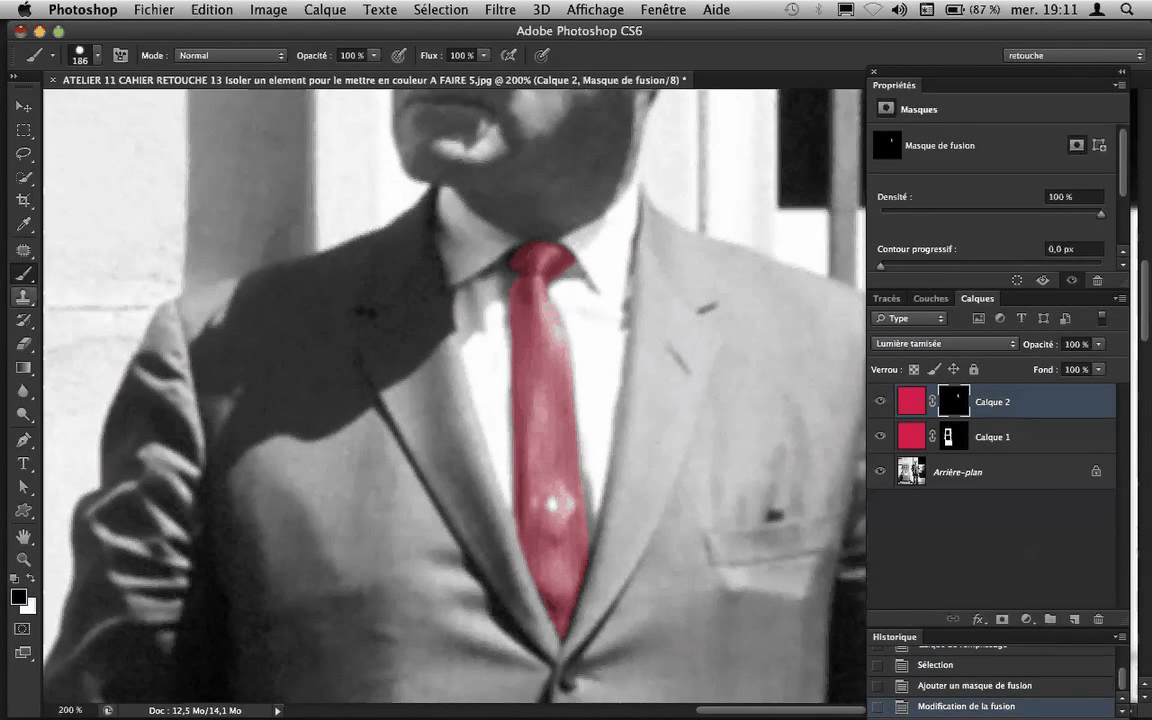
click(96, 55)
drag(68, 105, 56, 106)
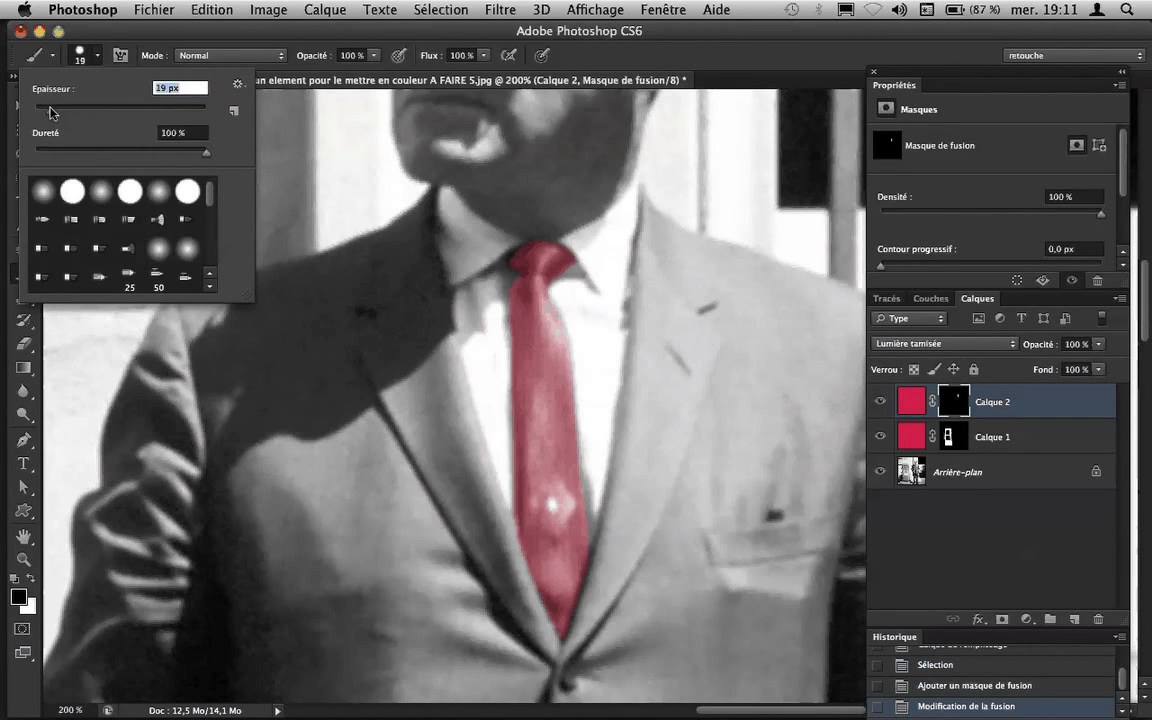
mouse_move(200, 157)
mouse_down()
mouse_move(115, 153)
mouse_move(223, 156)
mouse_up()
click(51, 114)
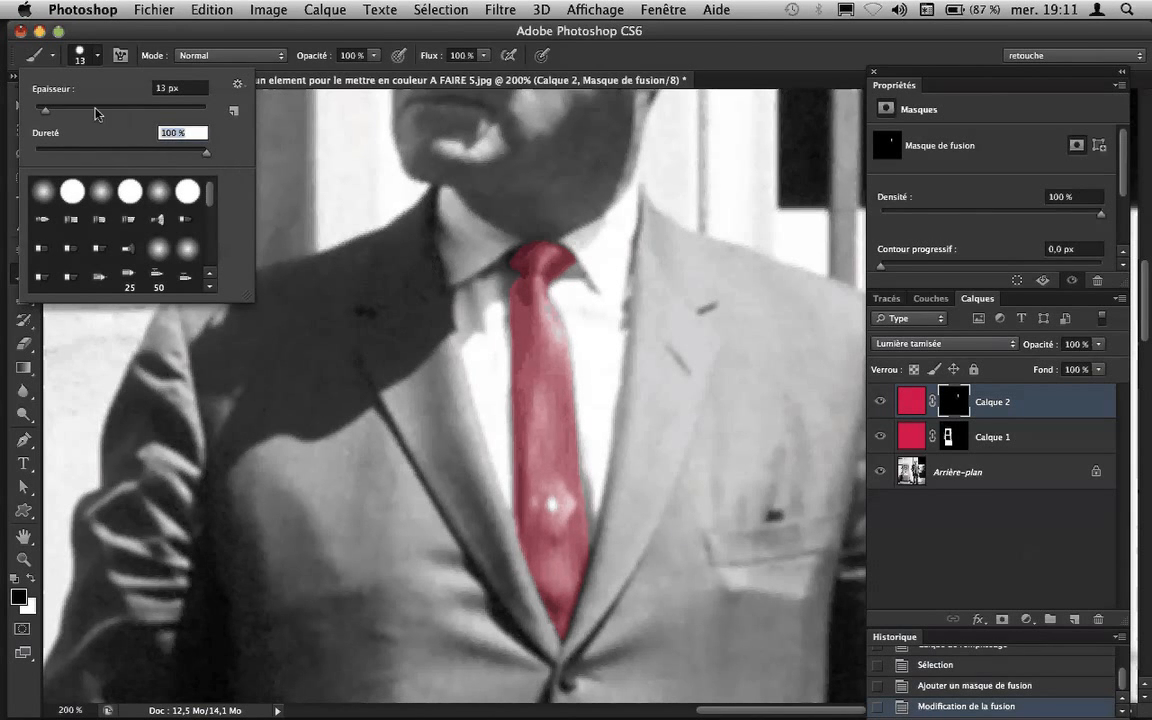
drag(51, 112, 43, 116)
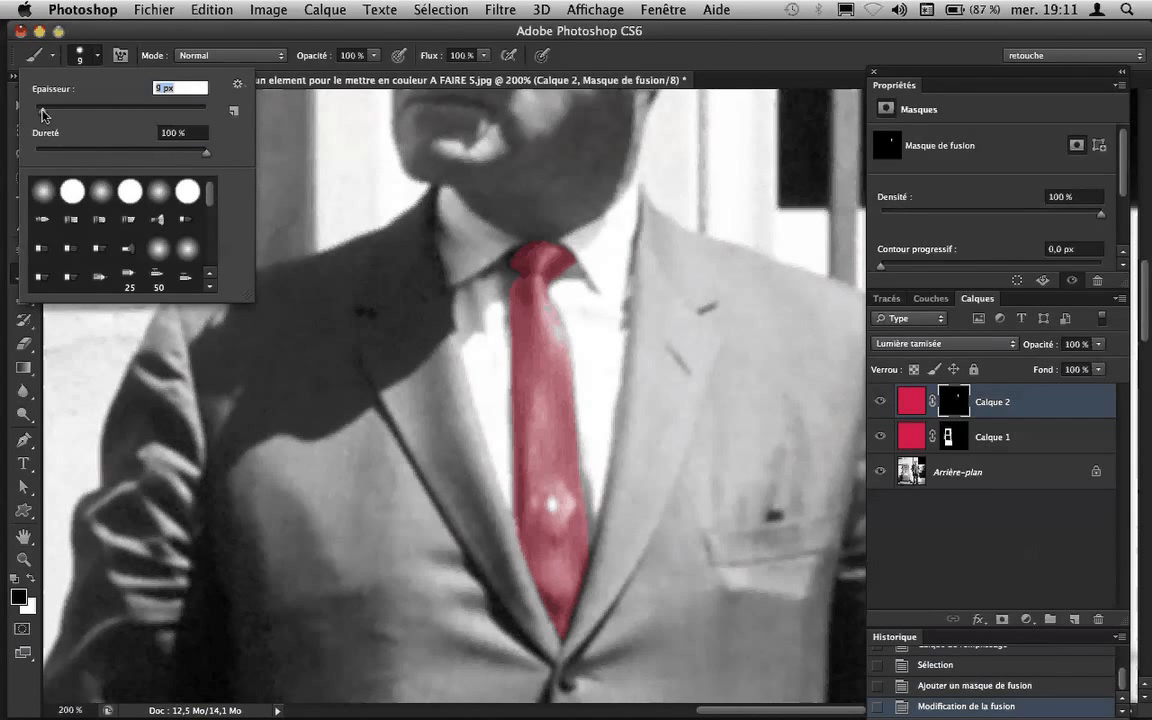
click(97, 55)
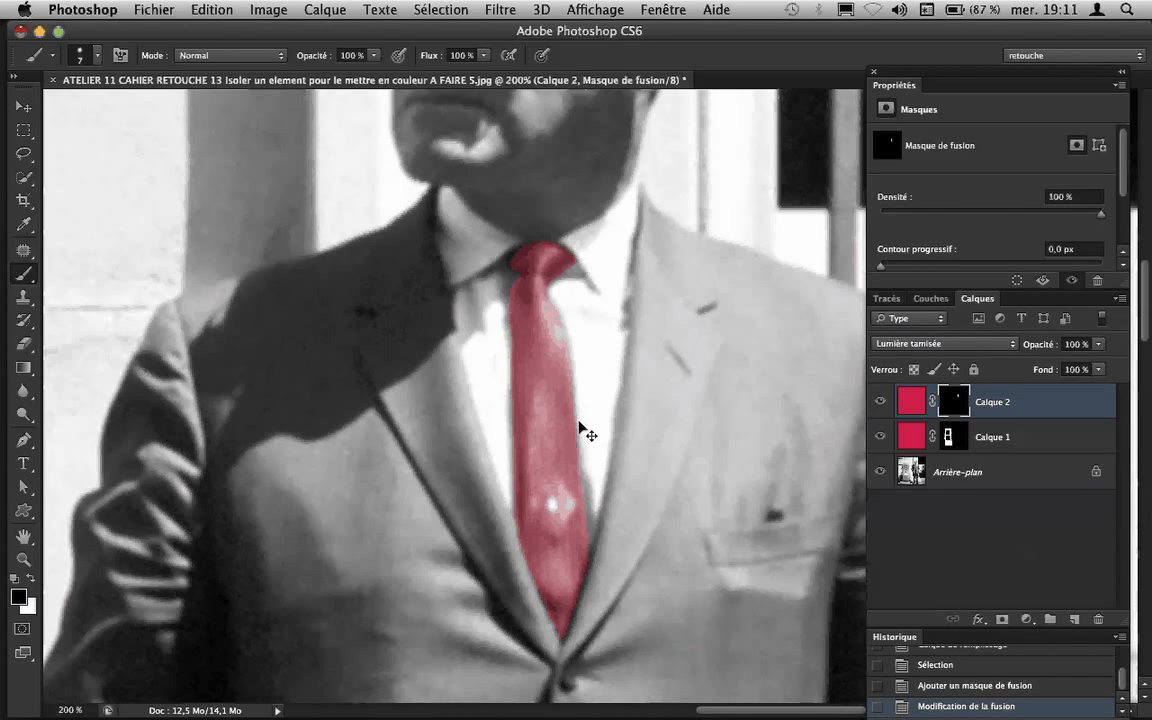
- Paint white on Calque 2's mask to extend the red over the missed area along the tie's lower right edge
key(super+plus)
key(super+plus)
drag(594, 447, 557, 263)
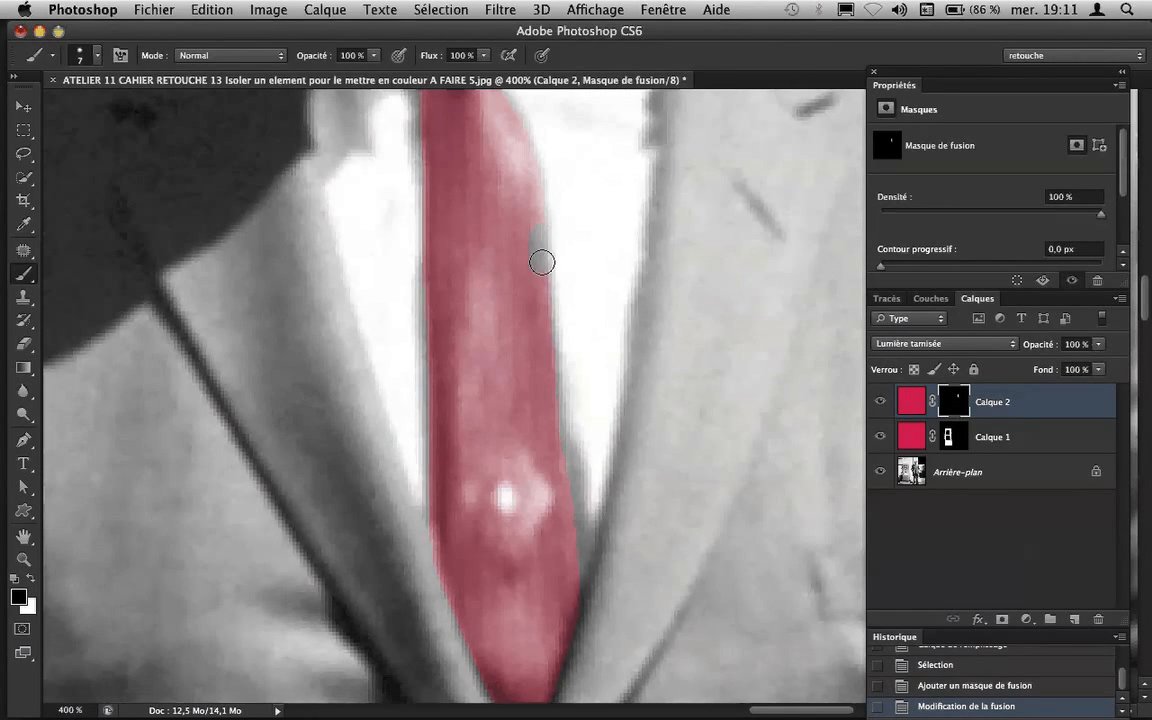
click(31, 578)
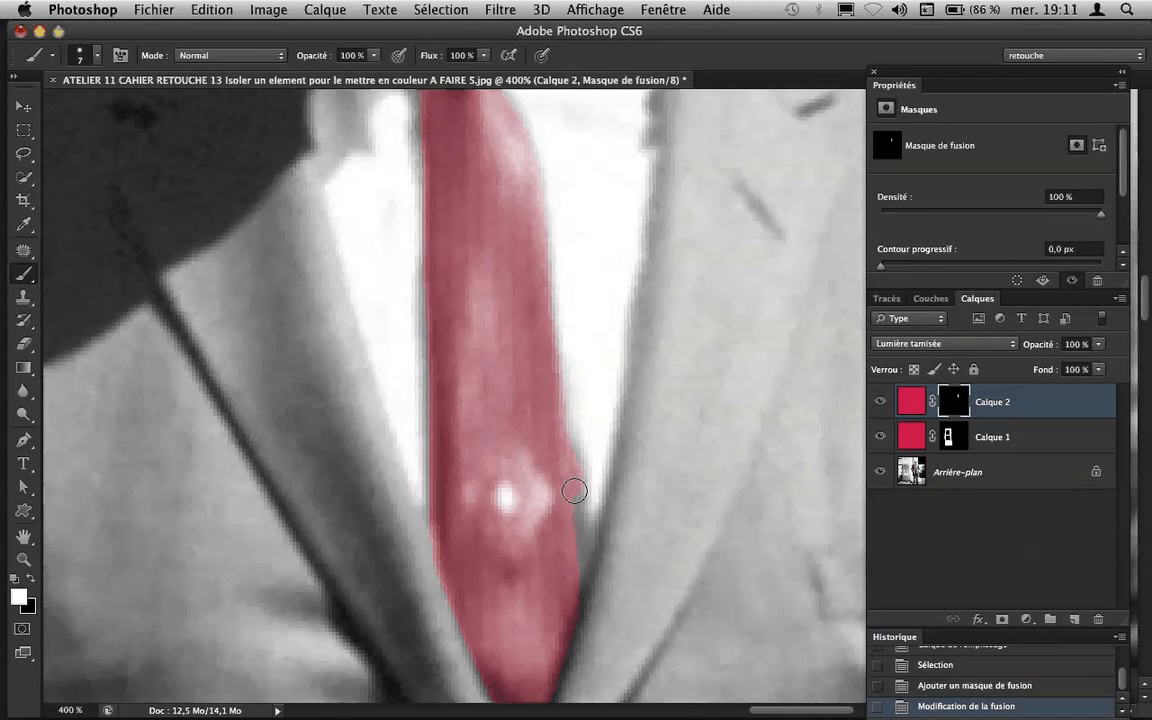
drag(575, 584, 580, 560)
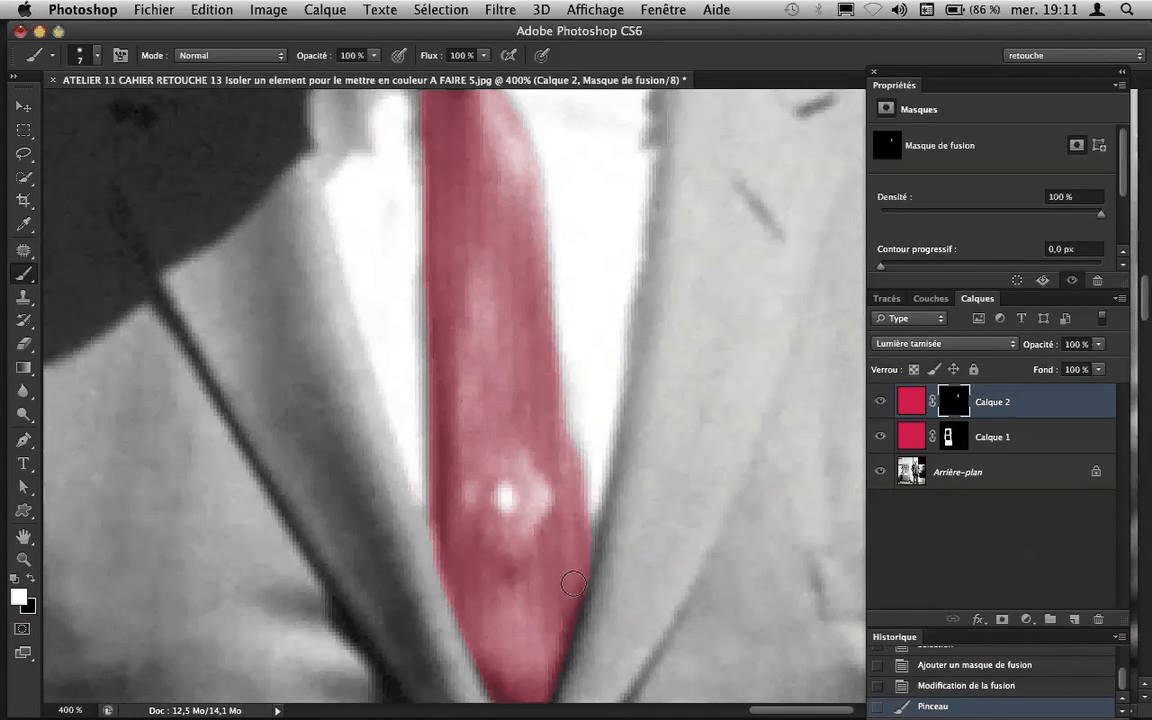
drag(573, 583, 547, 371)
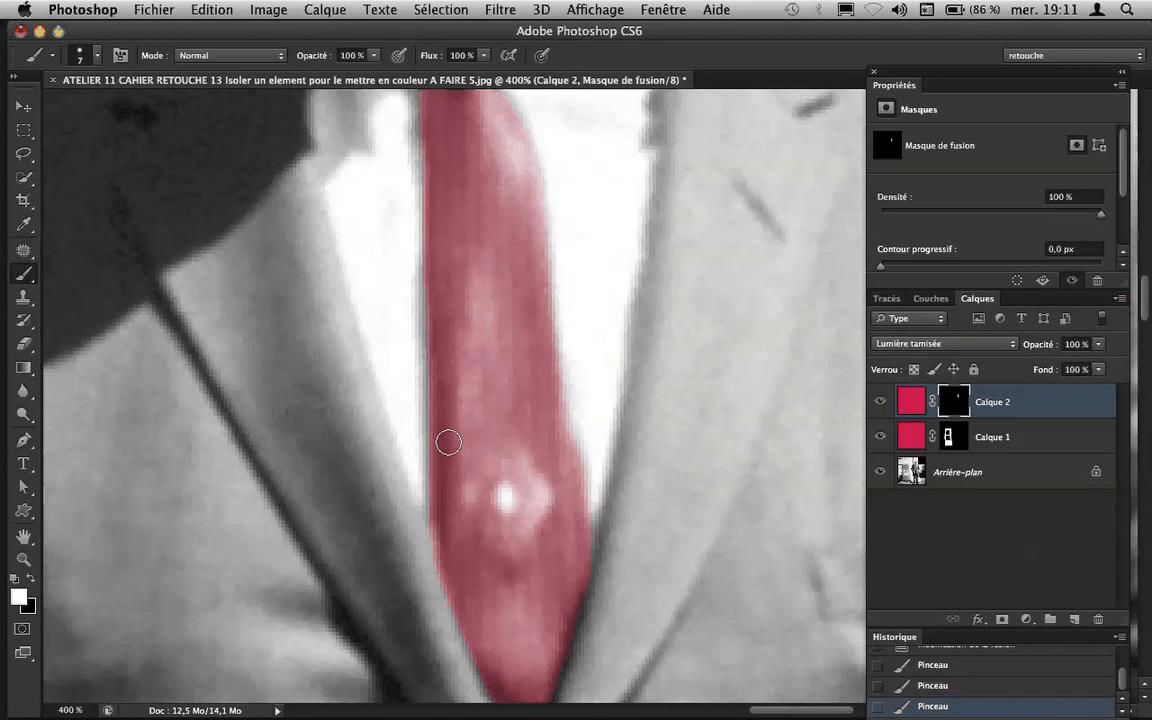
- Paint white on Calque 2's mask along the tie's left edge and check the red tie alongside the pump
drag(458, 154, 470, 306)
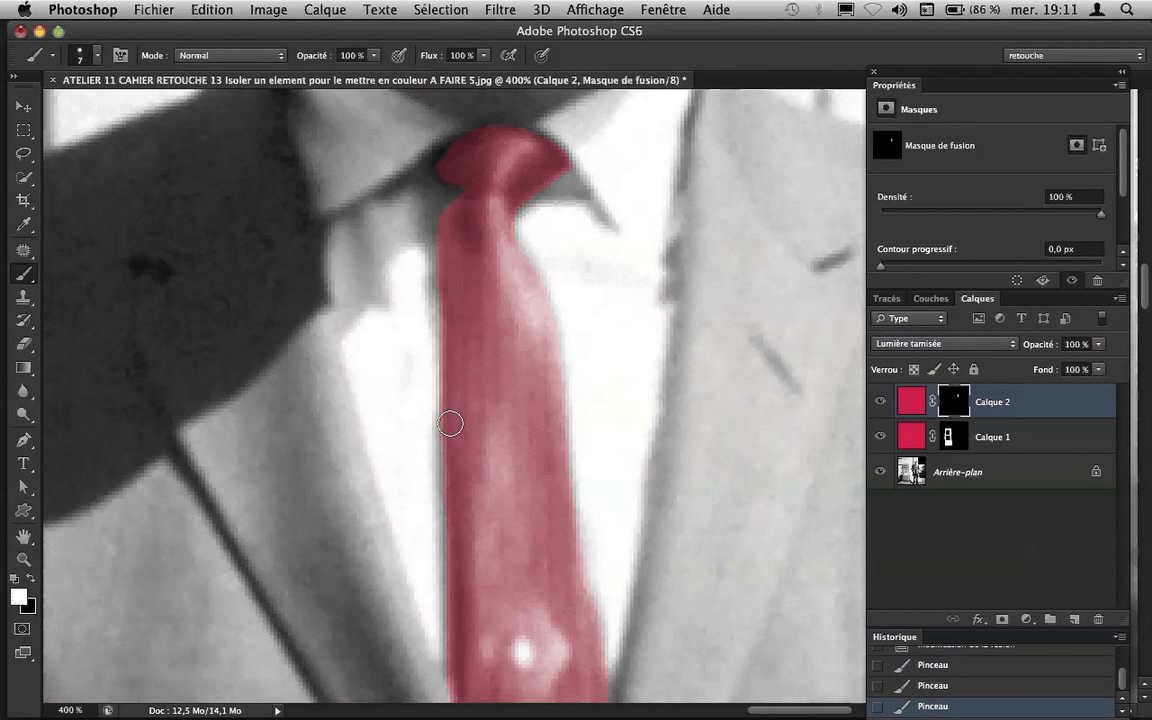
mouse_move(451, 426)
mouse_down()
mouse_move(454, 570)
mouse_move(443, 651)
mouse_up()
drag(556, 435, 553, 288)
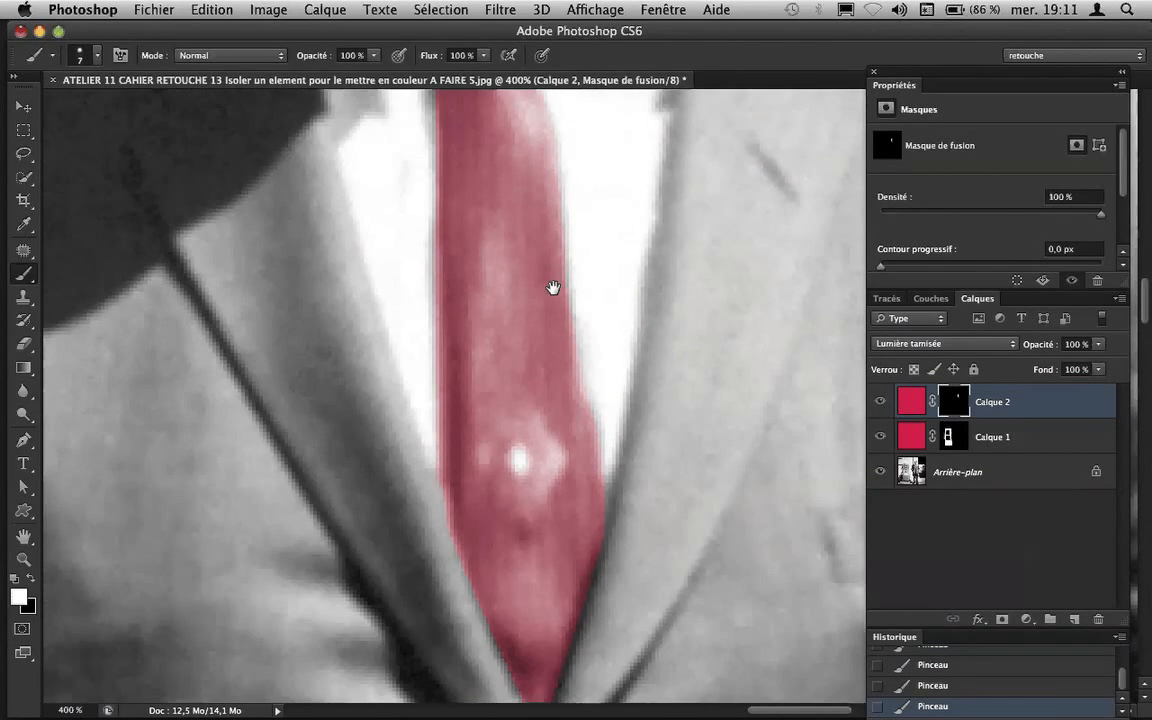
scroll(556, 296, down, 4)
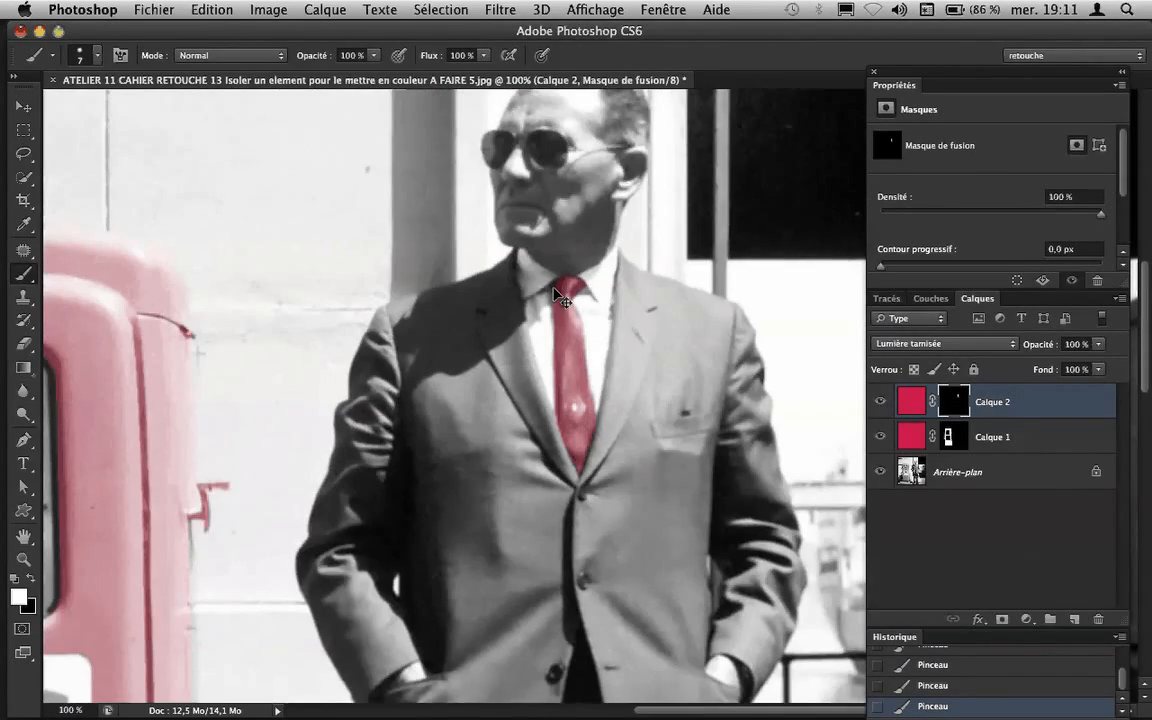
scroll(561, 298, down, 1)
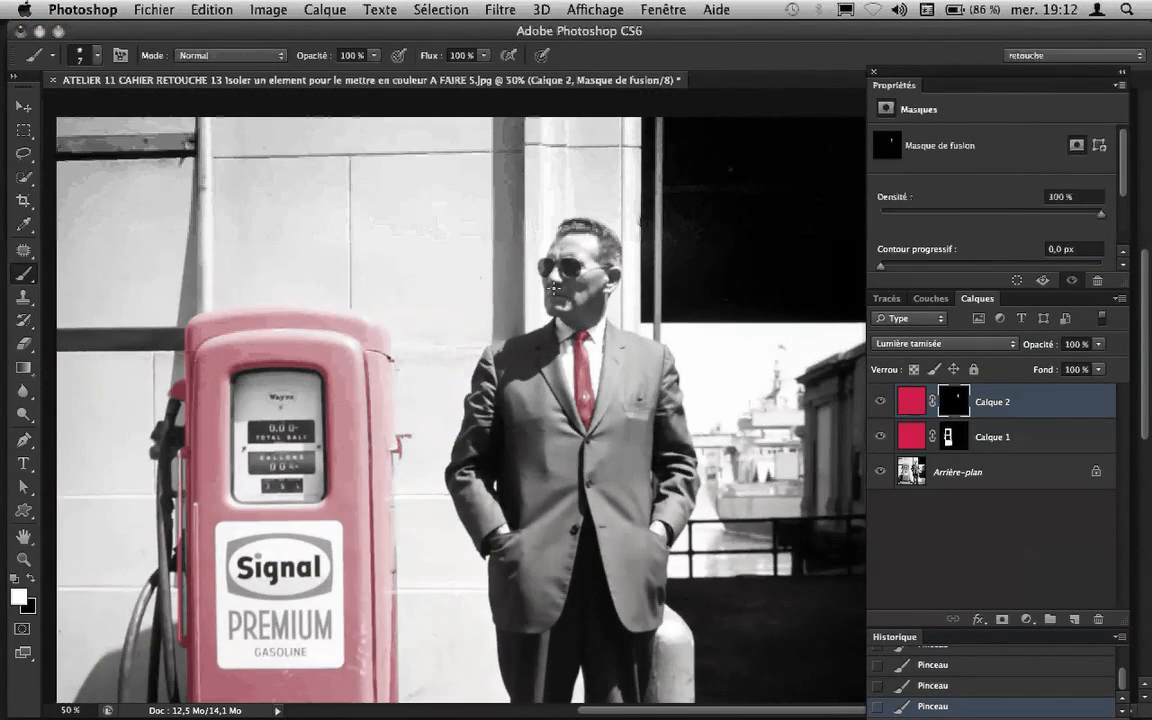
key(v)
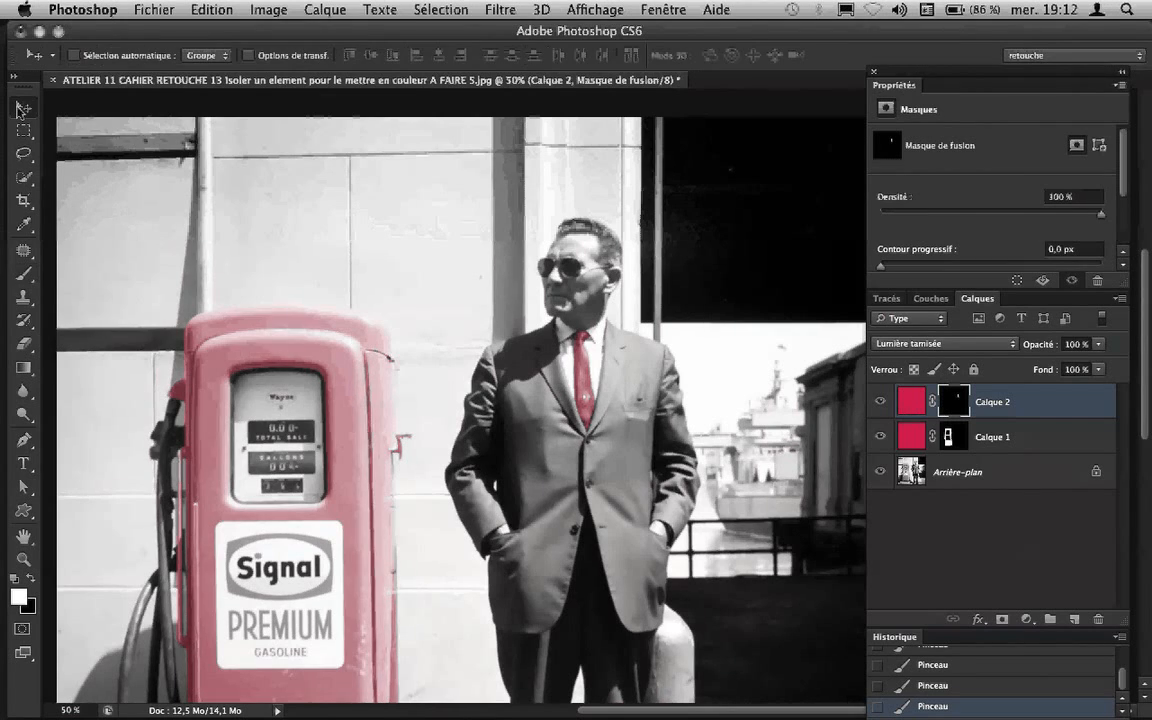
scroll(600, 372, down, 1)
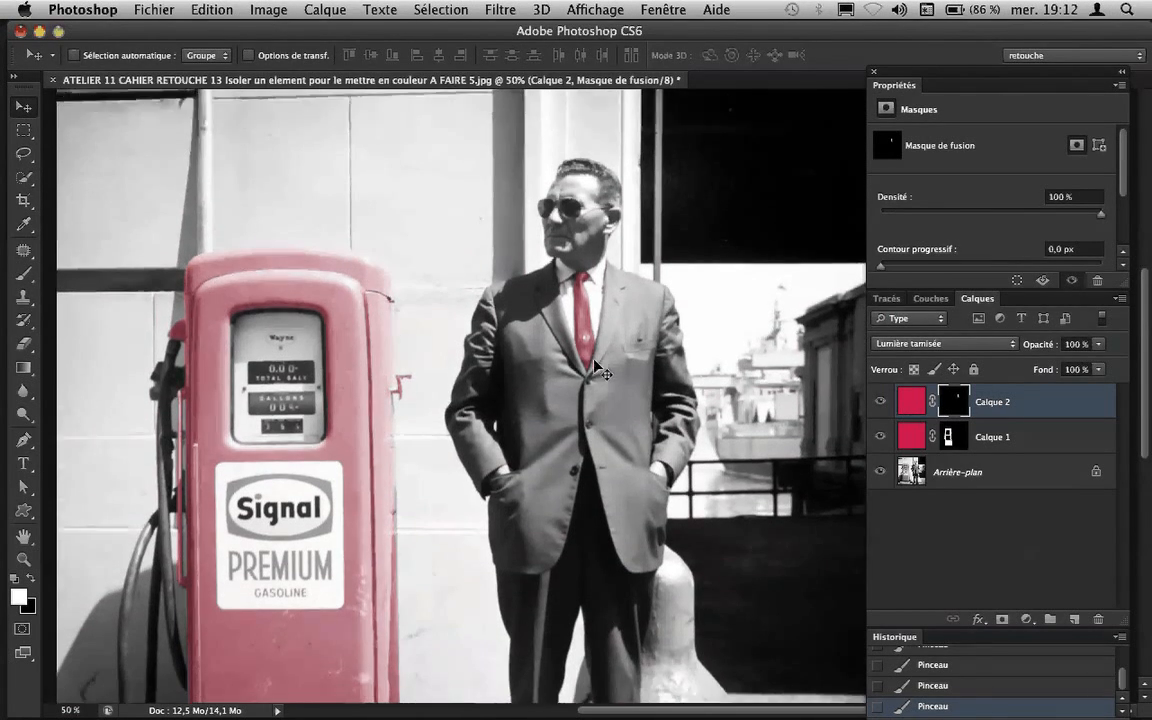
scroll(600, 370, down, 2)
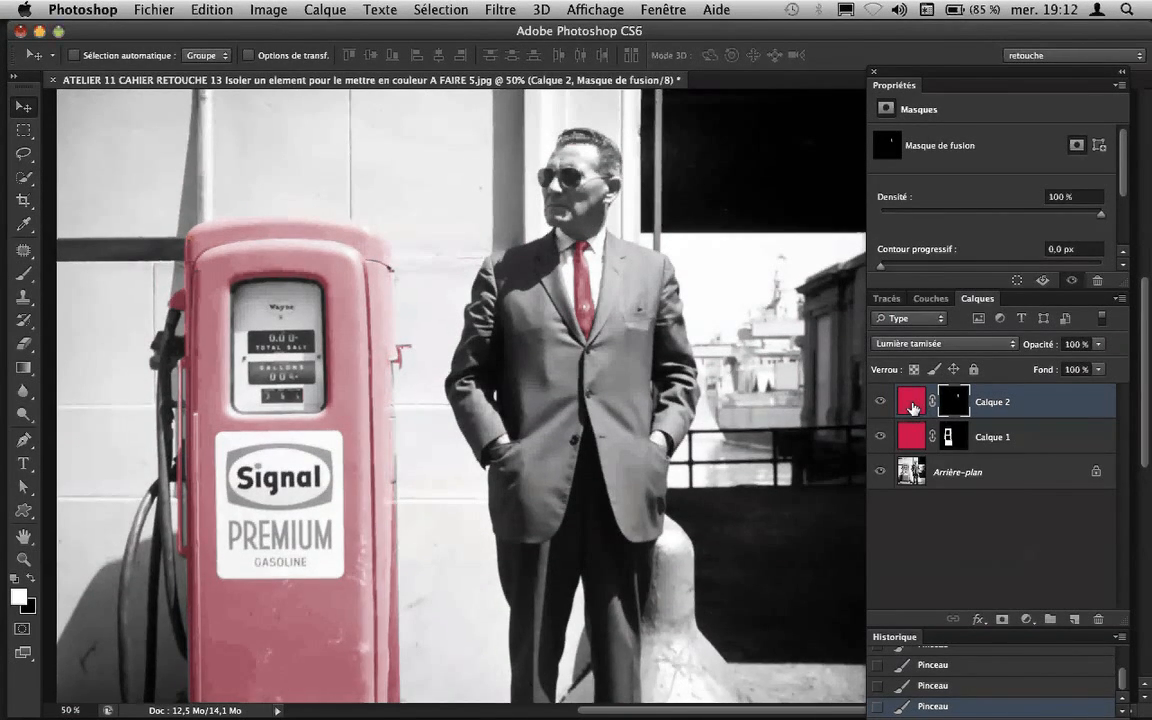
- Duplicate Calque 1 and Calque 2 with their masks to intensify the red on the pump and the tie
drag(936, 400, 1082, 618)
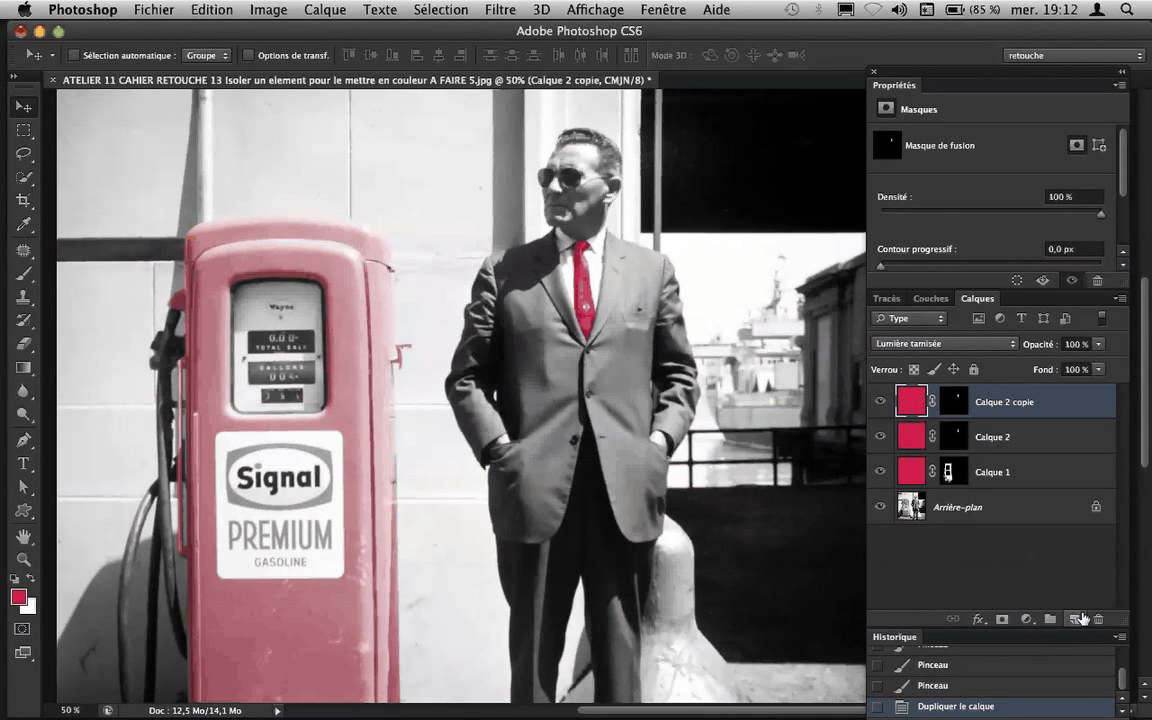
key(ctrl+z)
drag(1056, 440, 1072, 616)
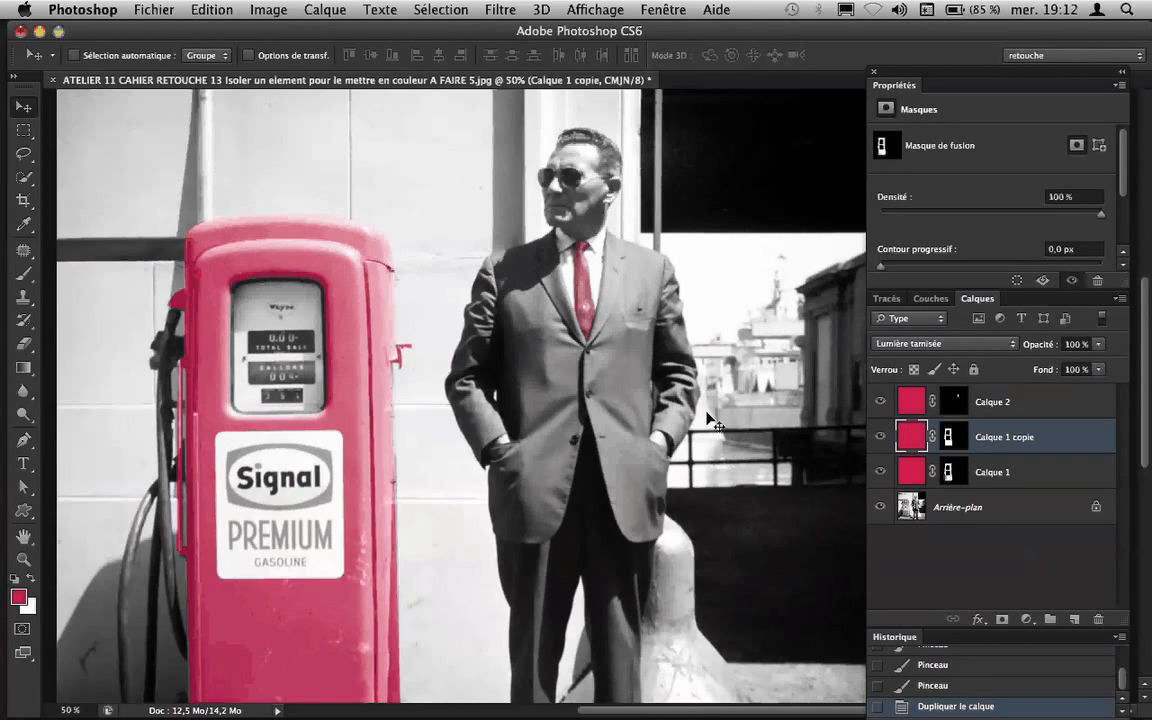
key(super+minus)
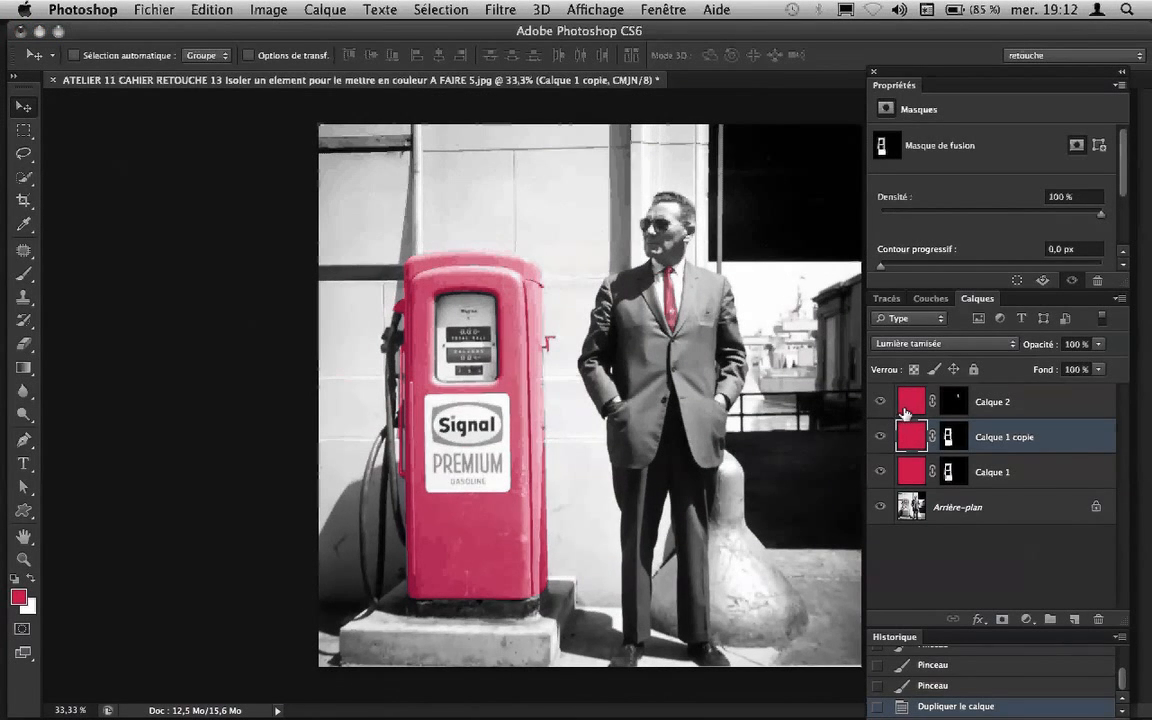
drag(905, 411, 1075, 620)
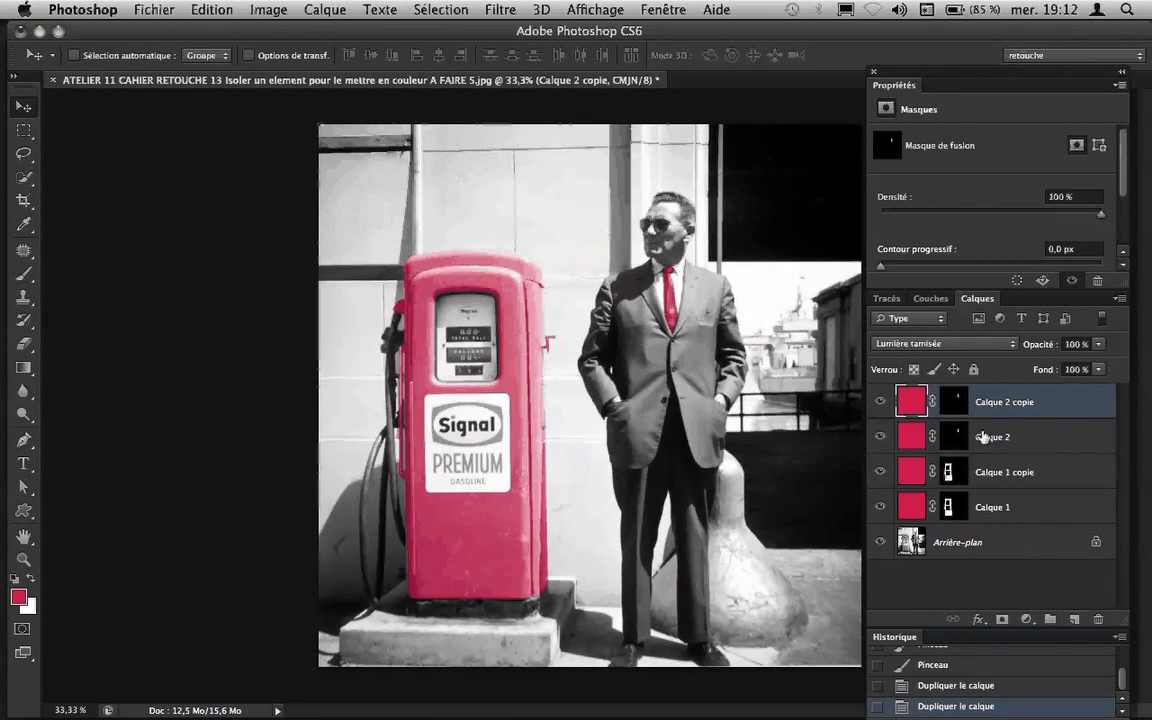
- Lower the opacity of Calque 2 copie to 38% and of Calque 1 copie to 58%
click(1098, 346)
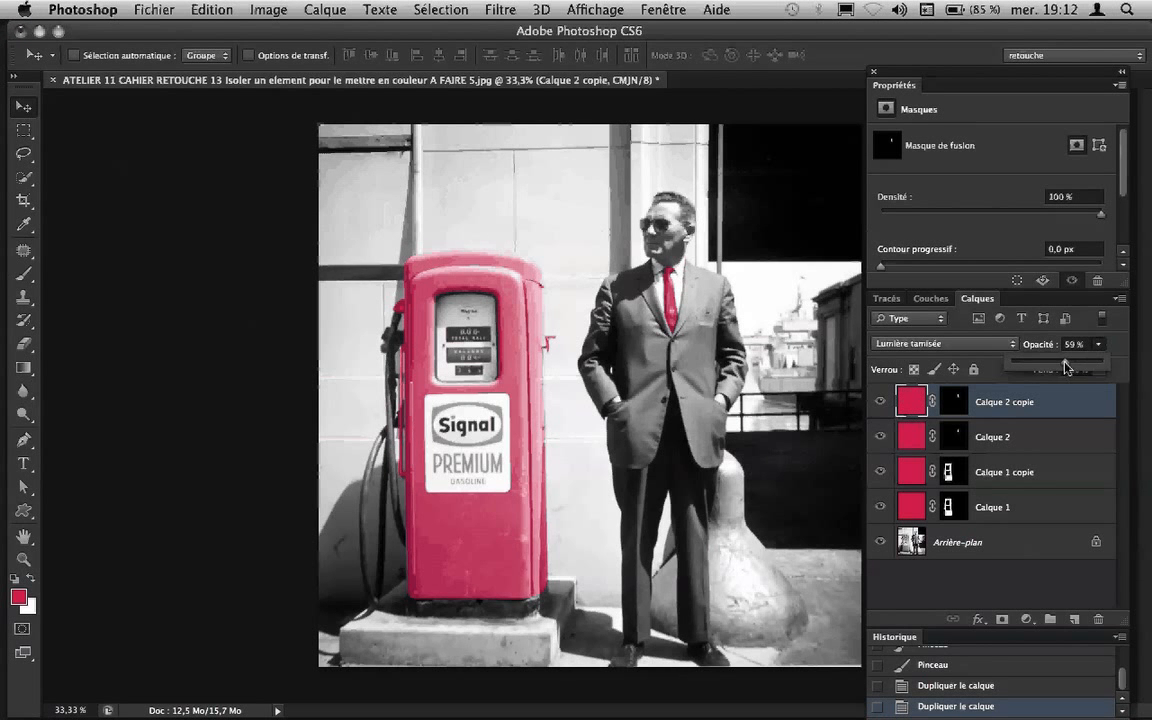
drag(1067, 367, 1052, 368)
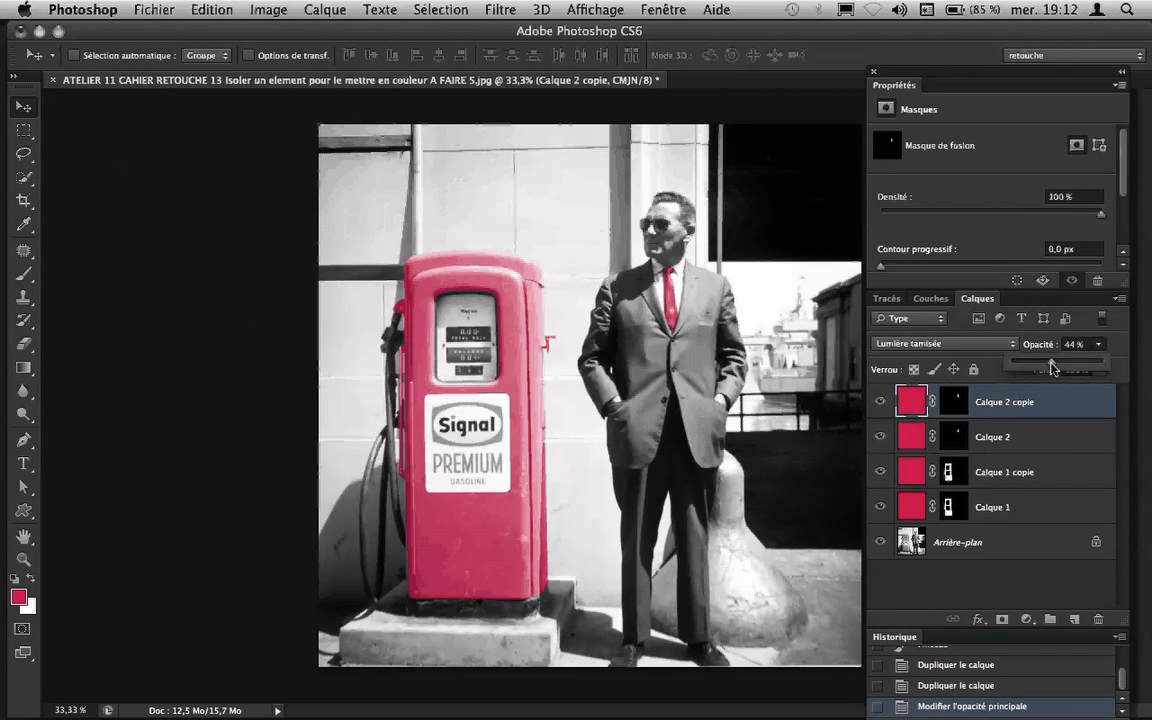
click(953, 450)
click(915, 481)
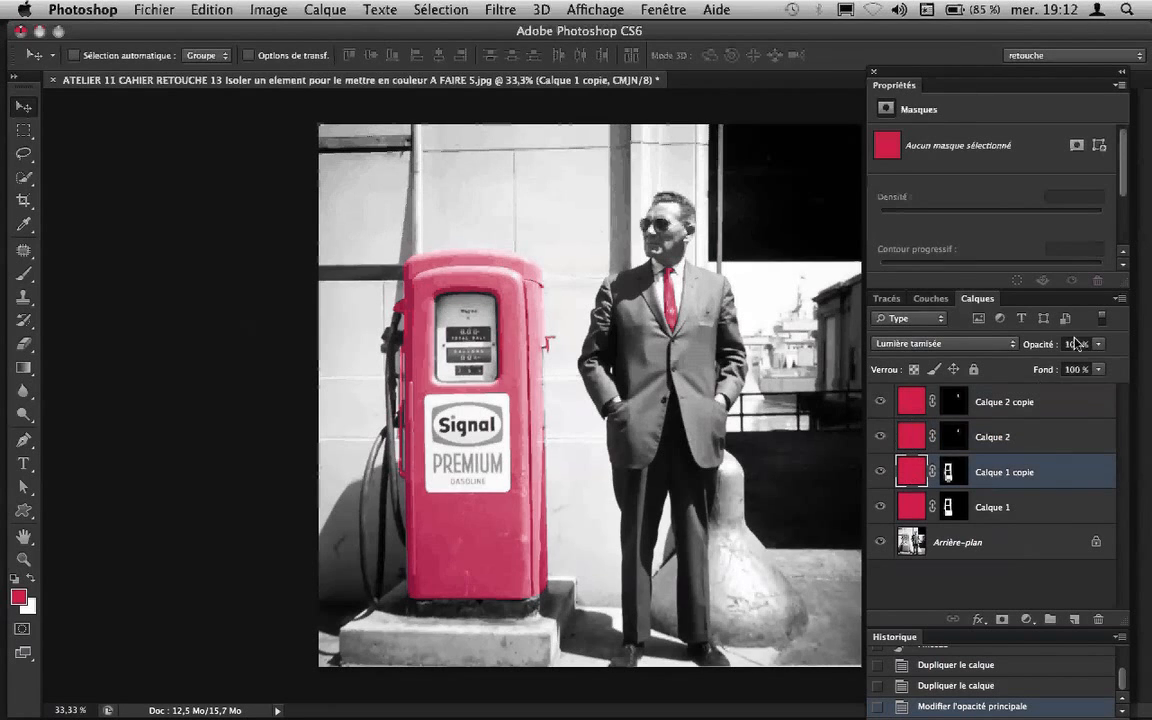
click(1098, 344)
drag(1098, 361, 1052, 370)
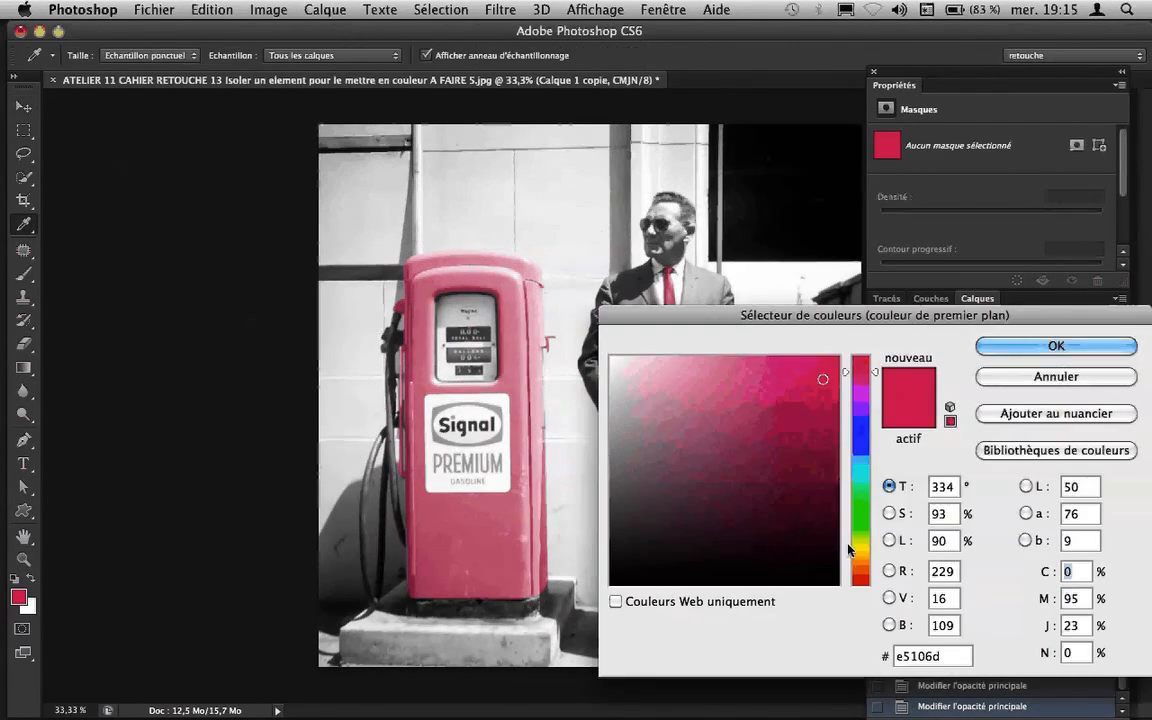
- Choose the green #10e51f as foreground colour and fill Calque 1 copie and Calque 1 with it to recolour the pump
click(863, 556)
drag(863, 556, 856, 507)
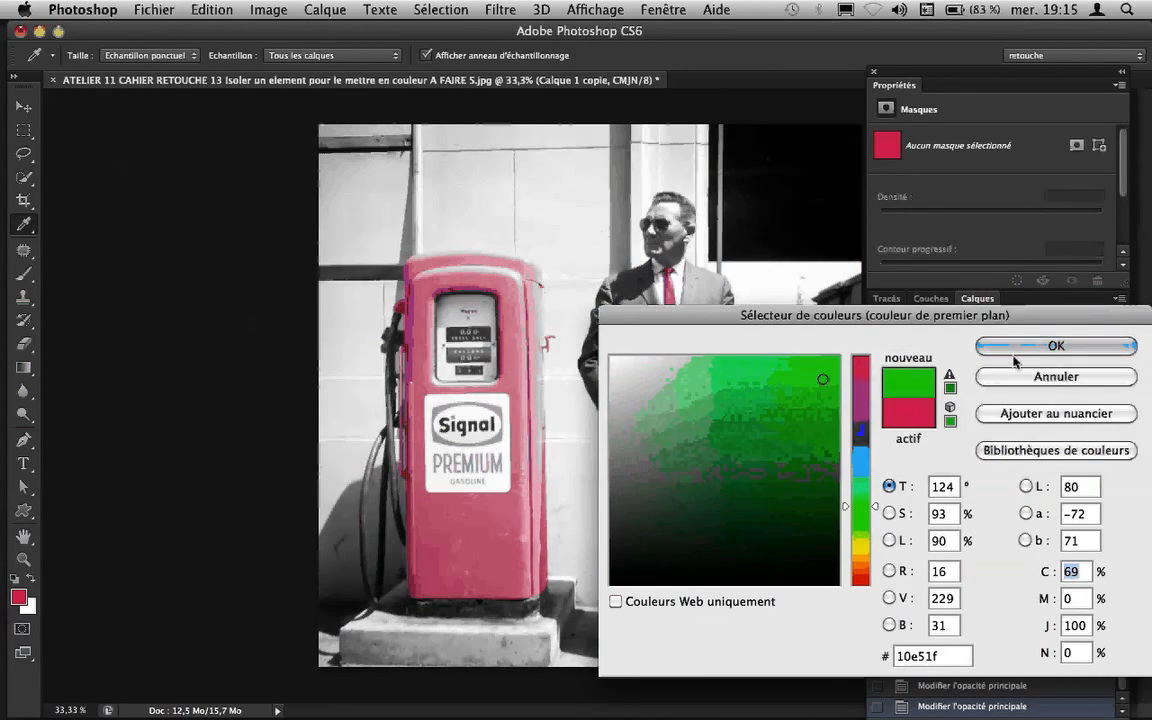
click(1052, 347)
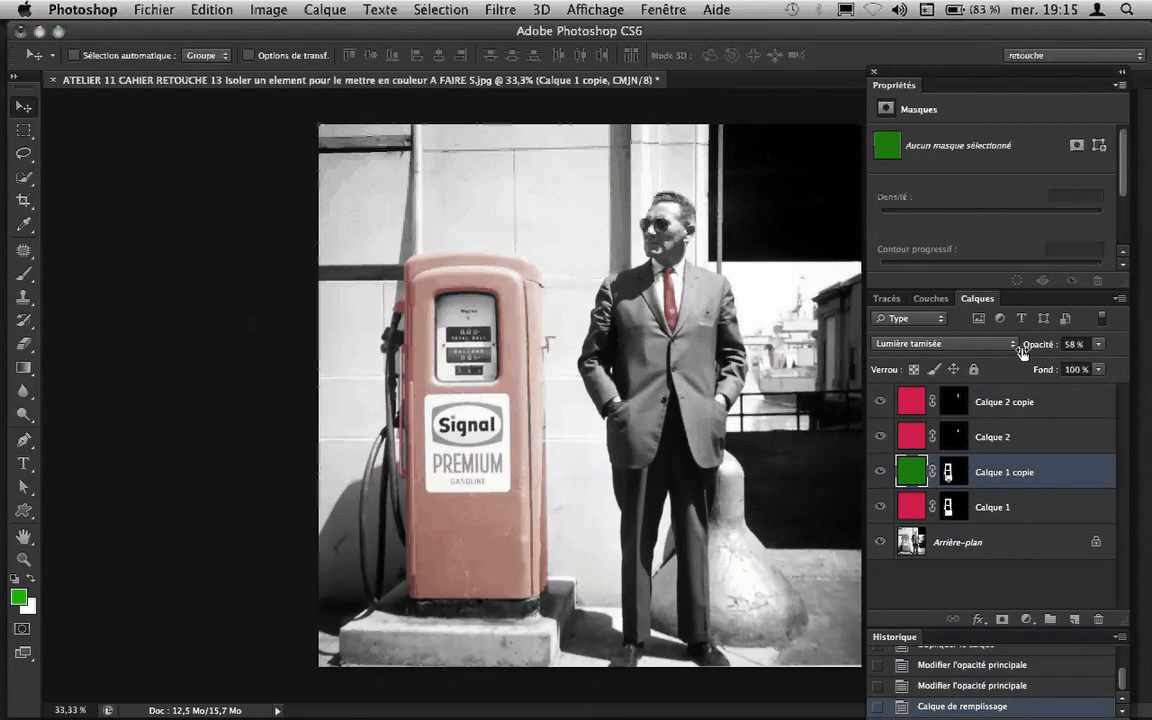
click(912, 507)
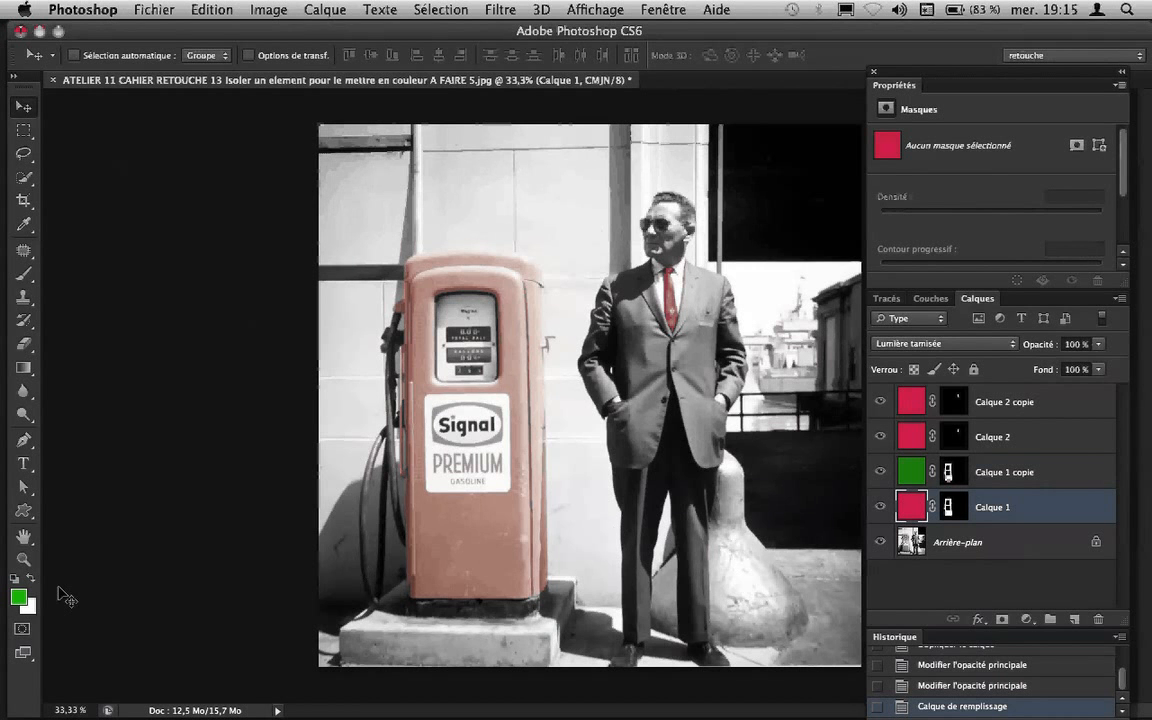
key(alt+BackSpace)
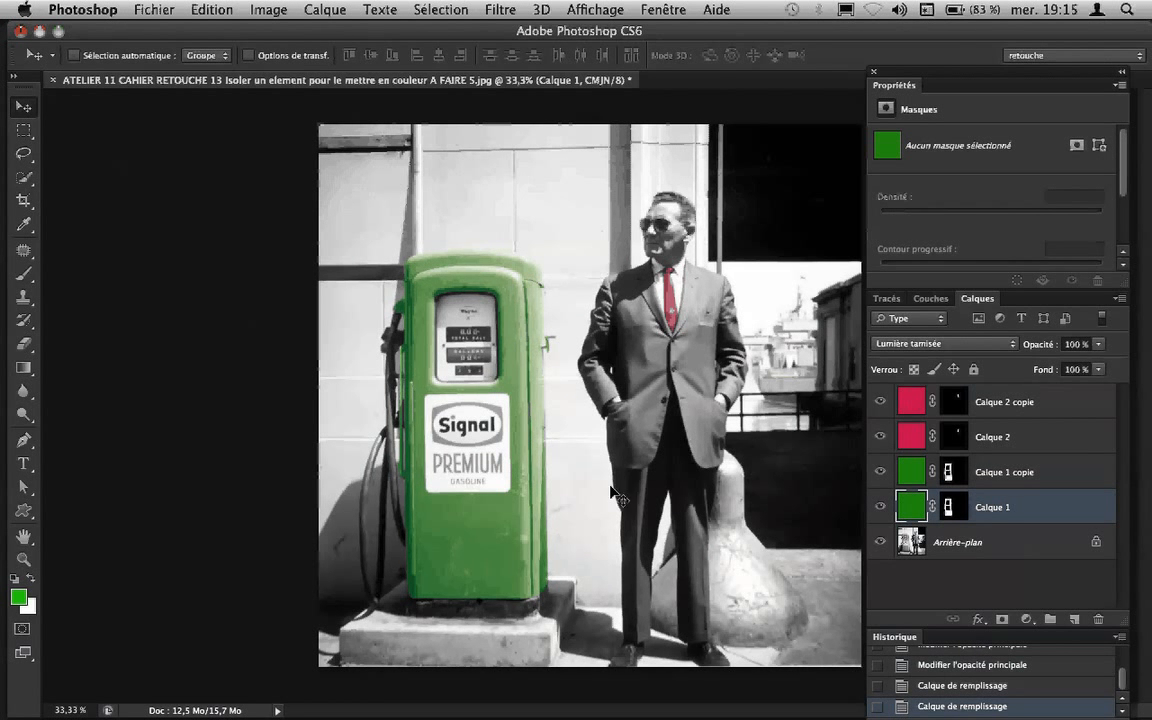
- Choose an orange foreground colour and fill Calque 2 and Calque 2 copie with it to recolour the tie
click(903, 437)
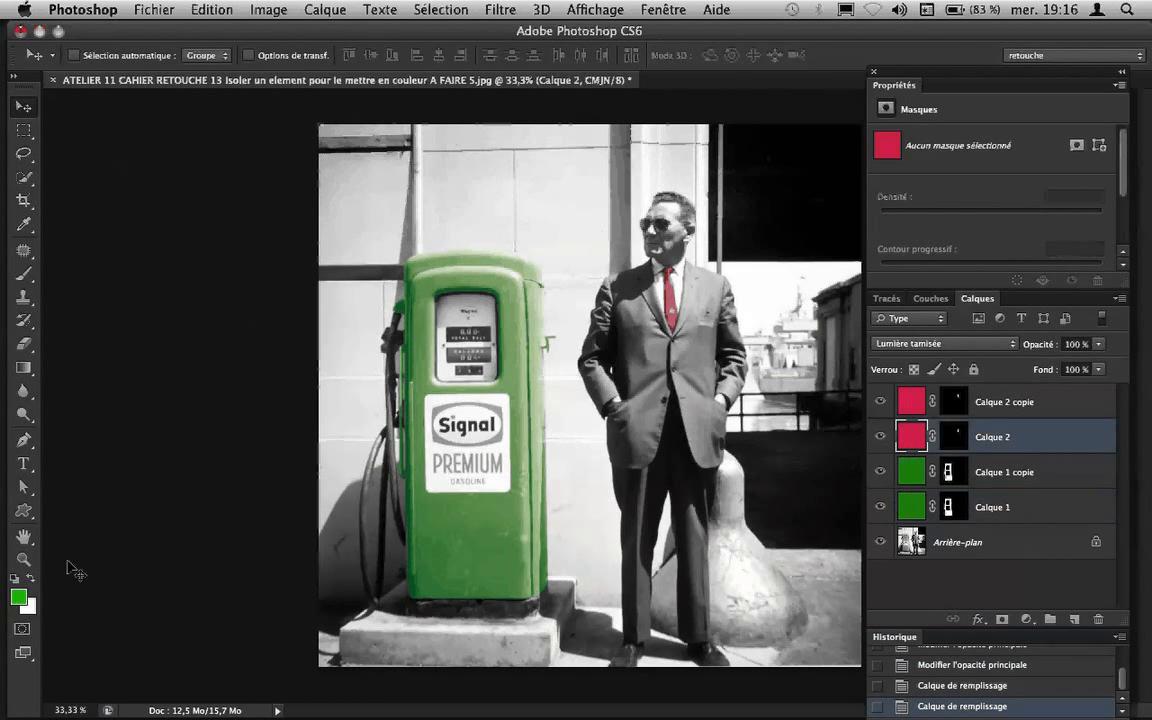
key(i)
click(18, 597)
drag(866, 554, 866, 564)
key(Return)
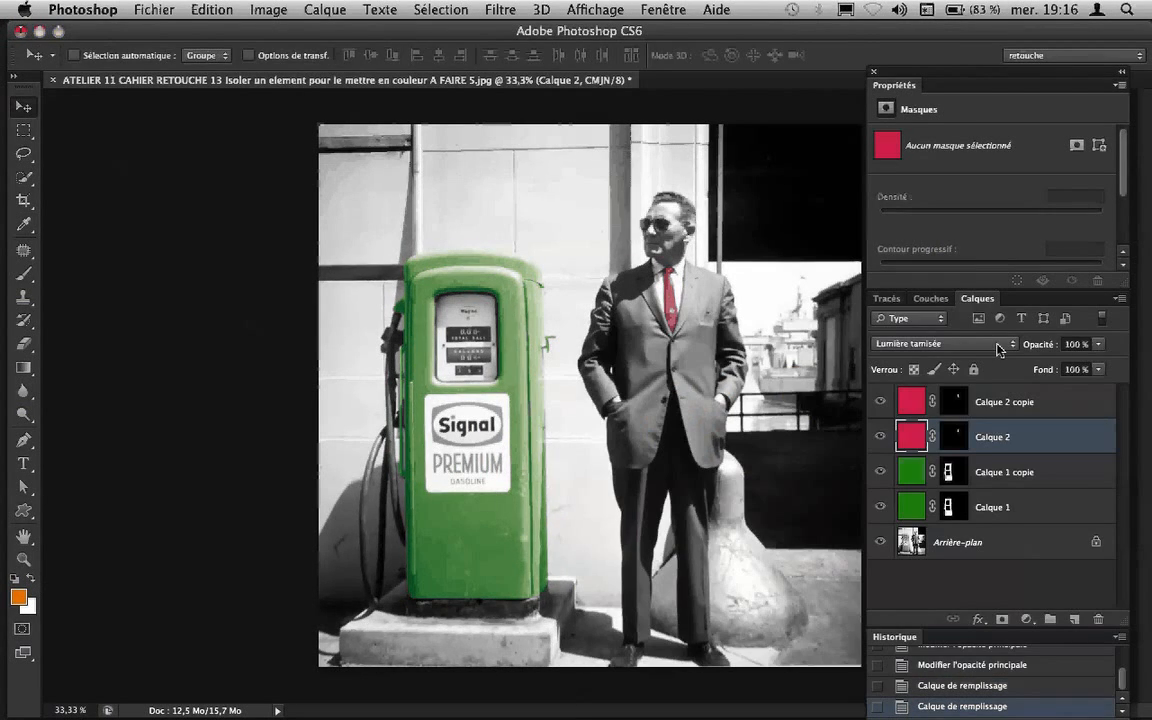
click(900, 405)
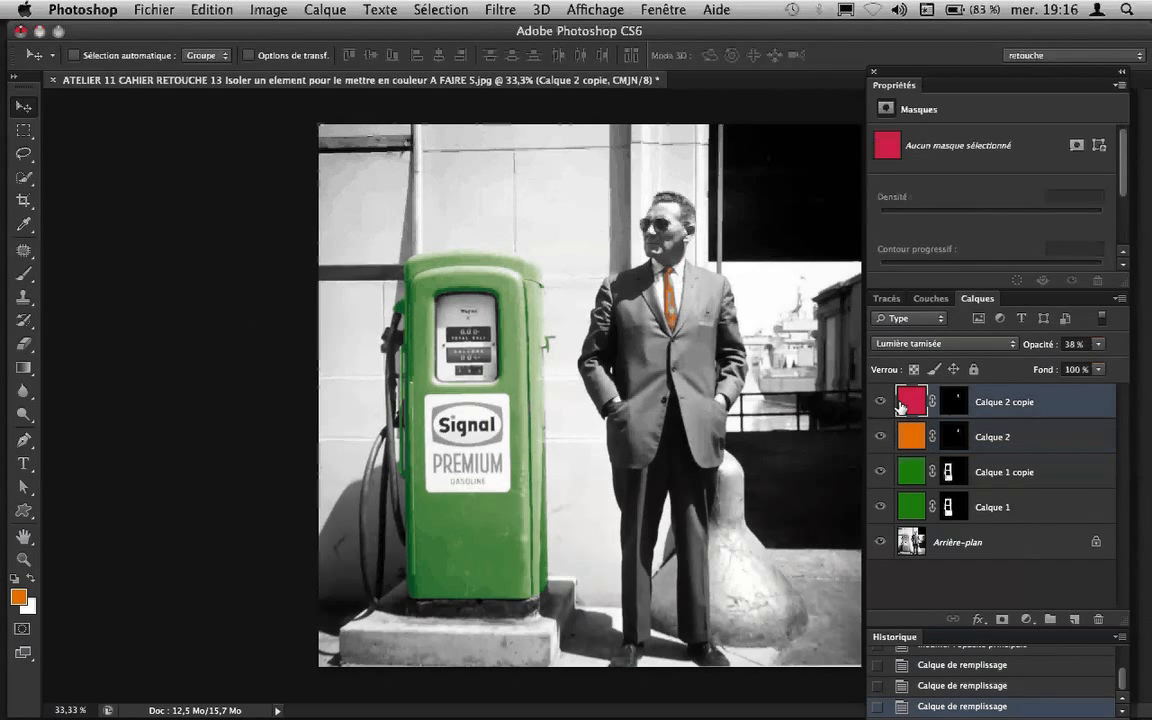
key(alt+BackSpace)
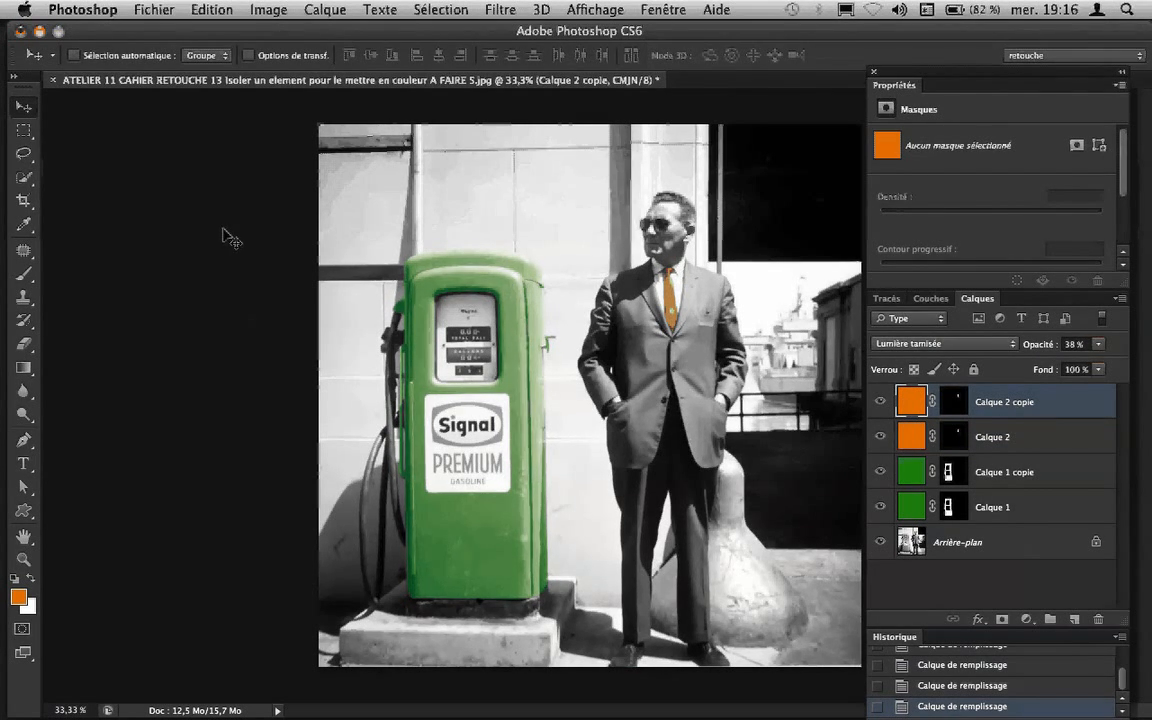
- Rename the pump layers, Calque 1 copie as "essence 2" and Calque 1 as "essence 1"
double_click(1000, 473)
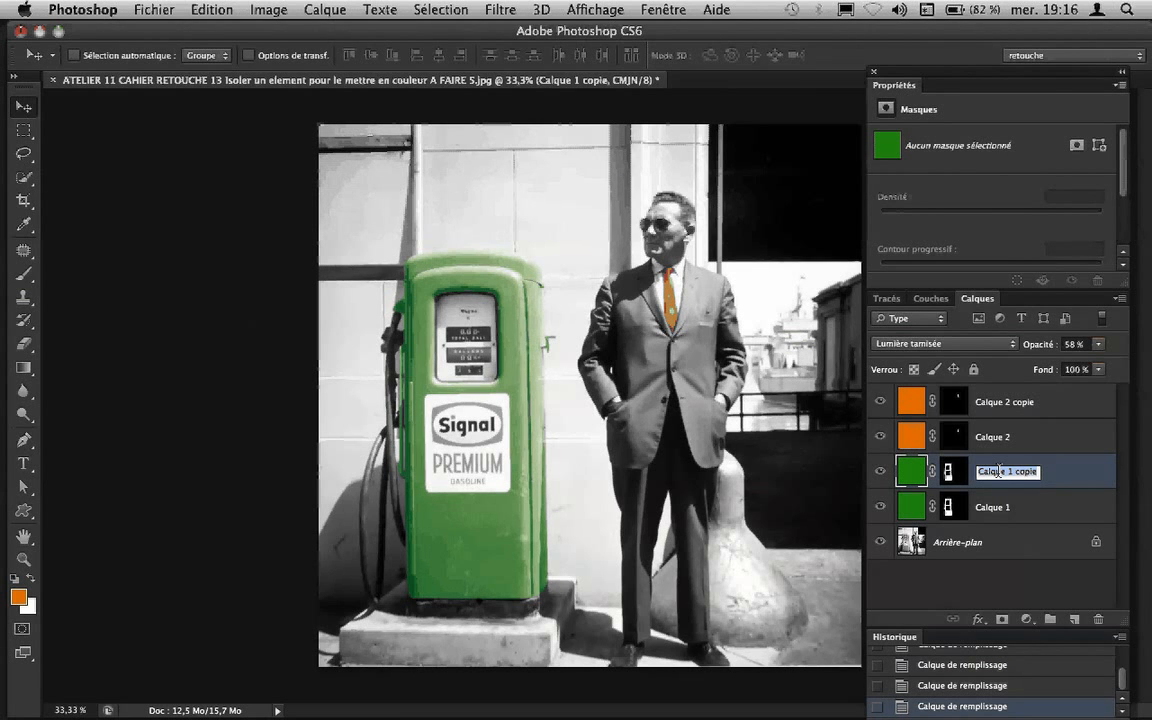
text(essence)
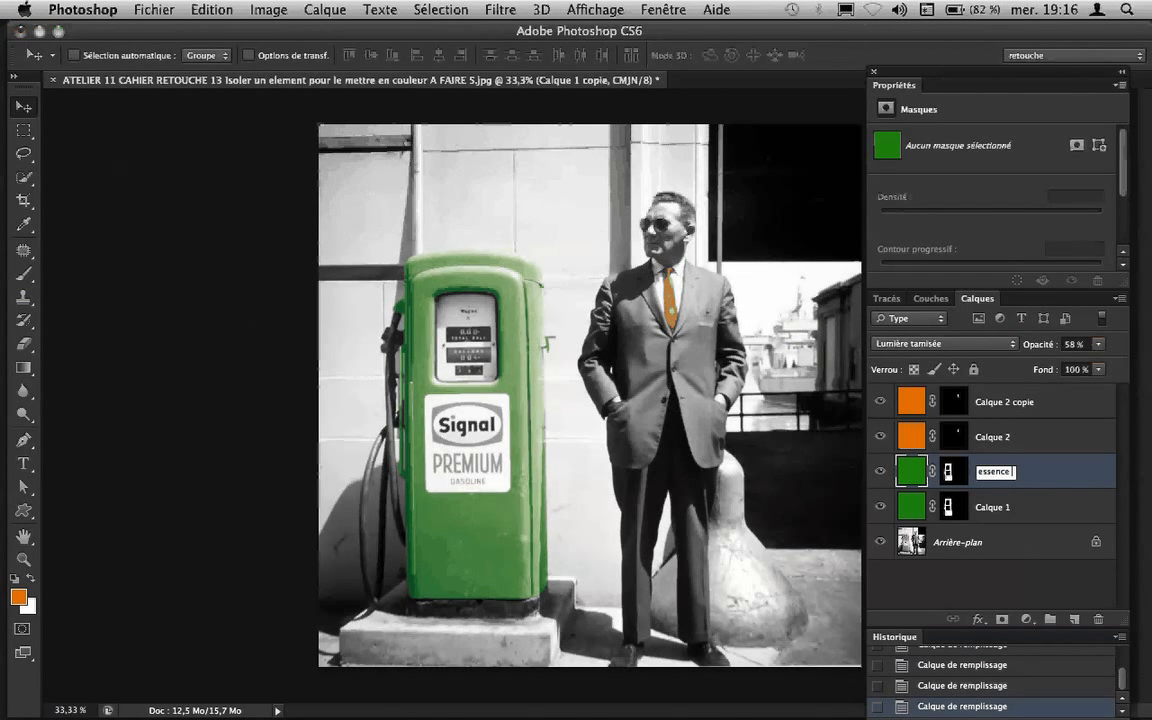
text( 2)
double_click(995, 507)
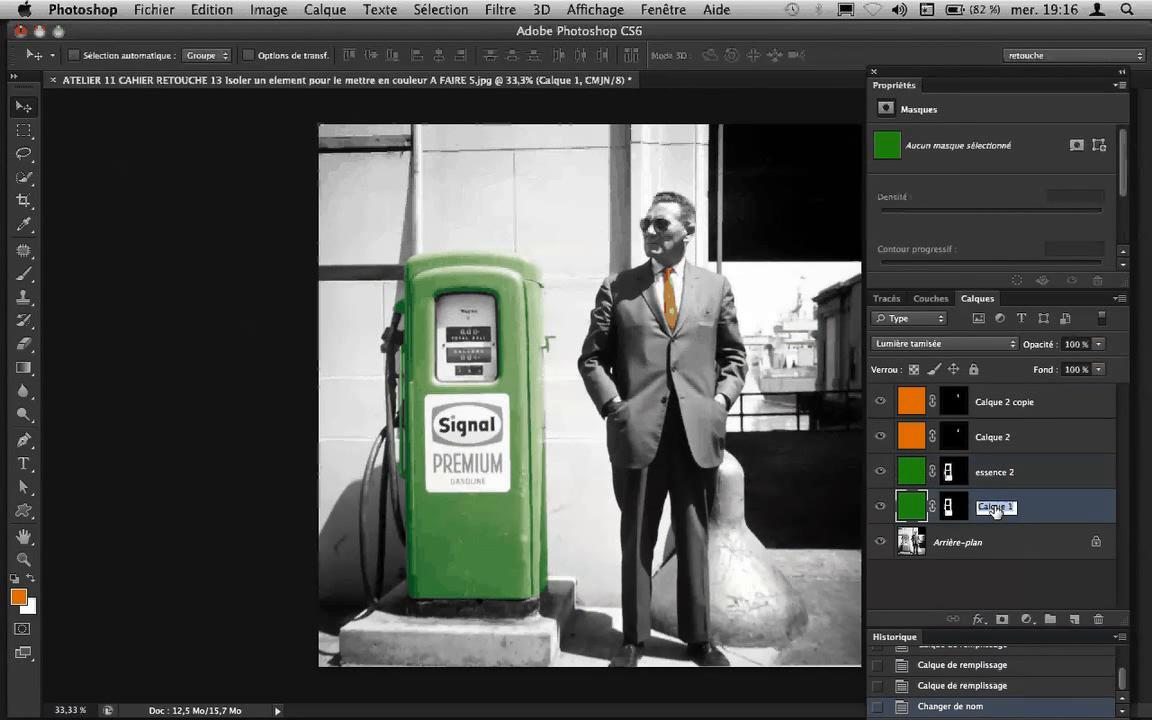
text(essen)
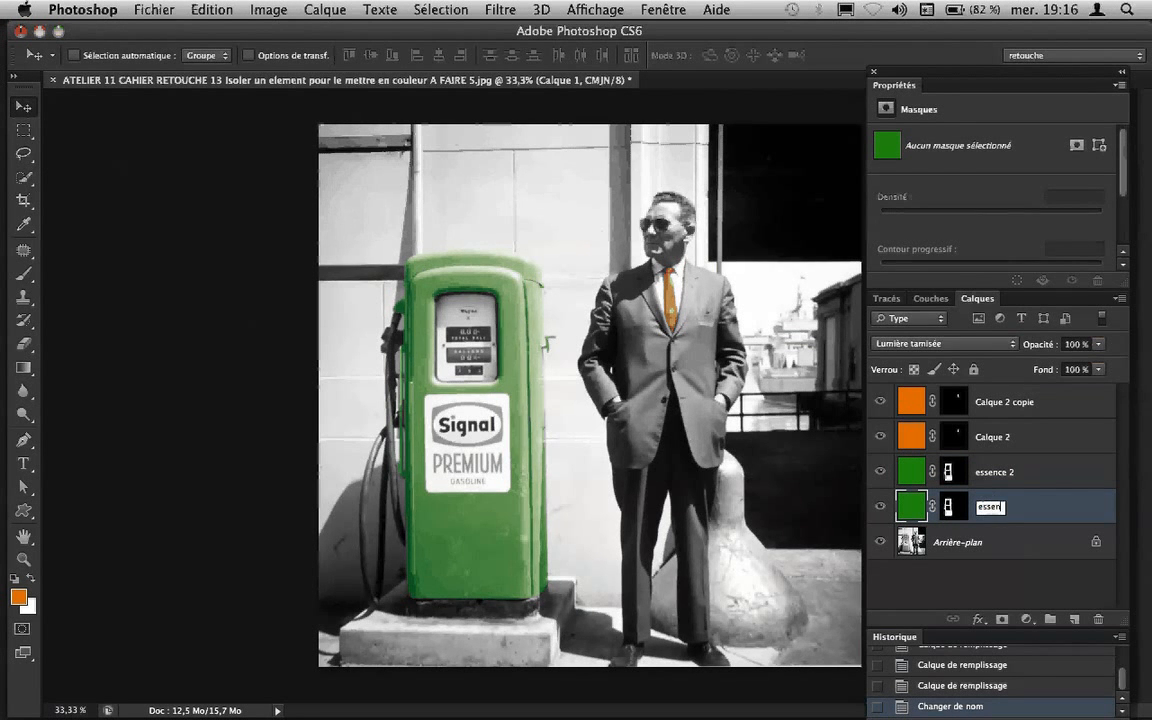
text(ce 1)
- Rename the tie layers, Calque 2 as "Cravate 1" and Calque 2 copie as "Cravate 2", and deselect all layers
double_click(995, 437)
text(Cravate)
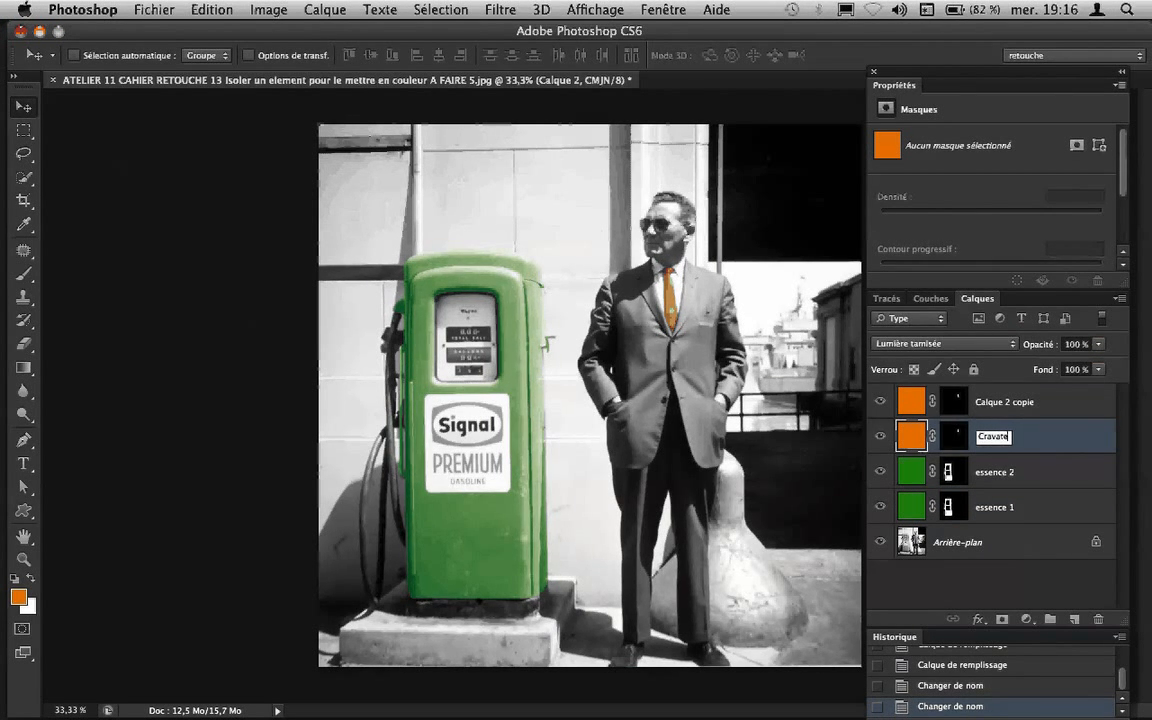
text( 1)
double_click(1000, 403)
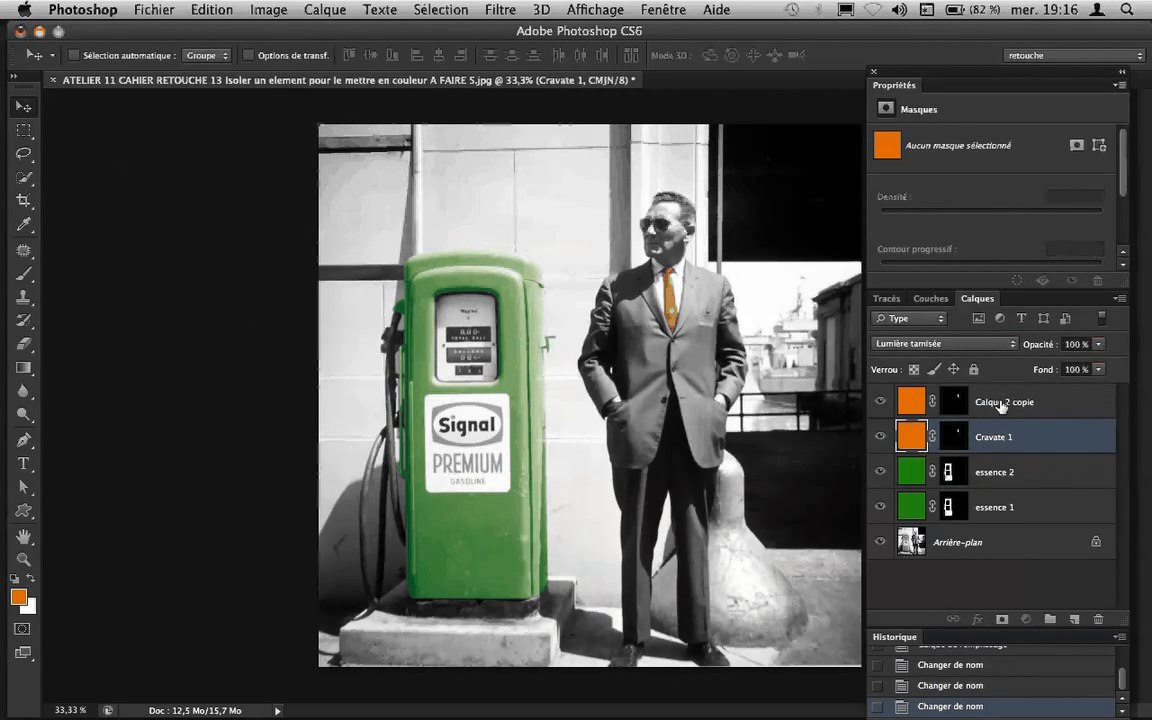
text(Cravate 2)
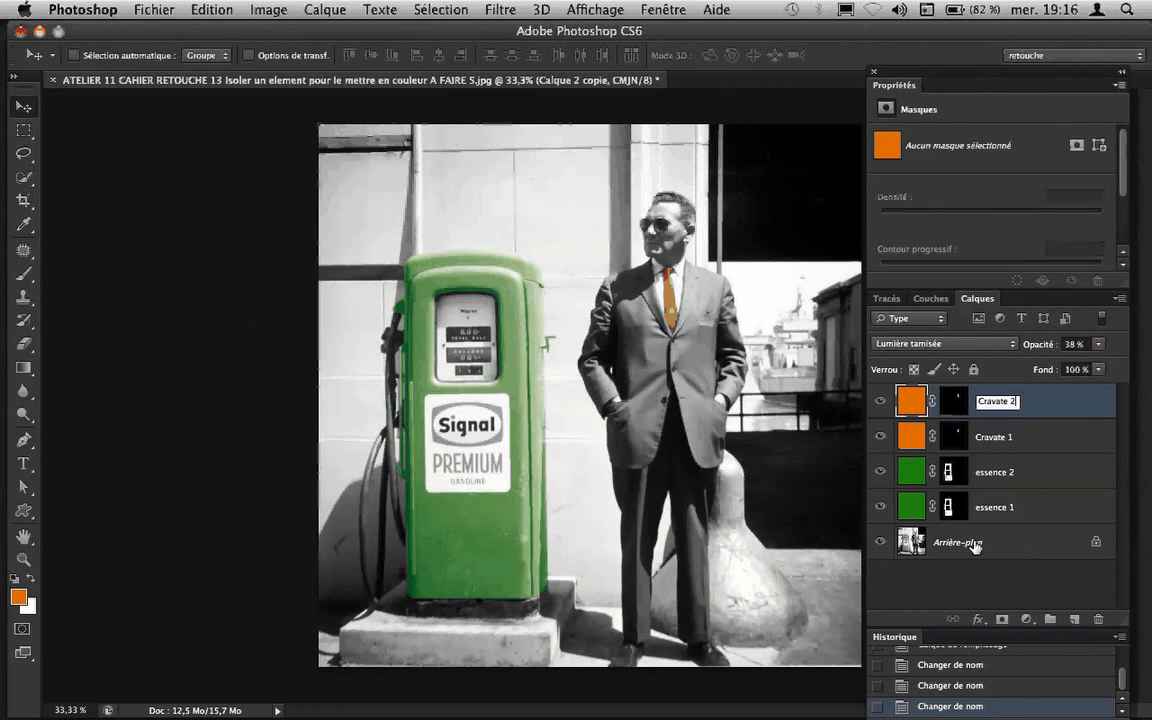
click(1008, 574)
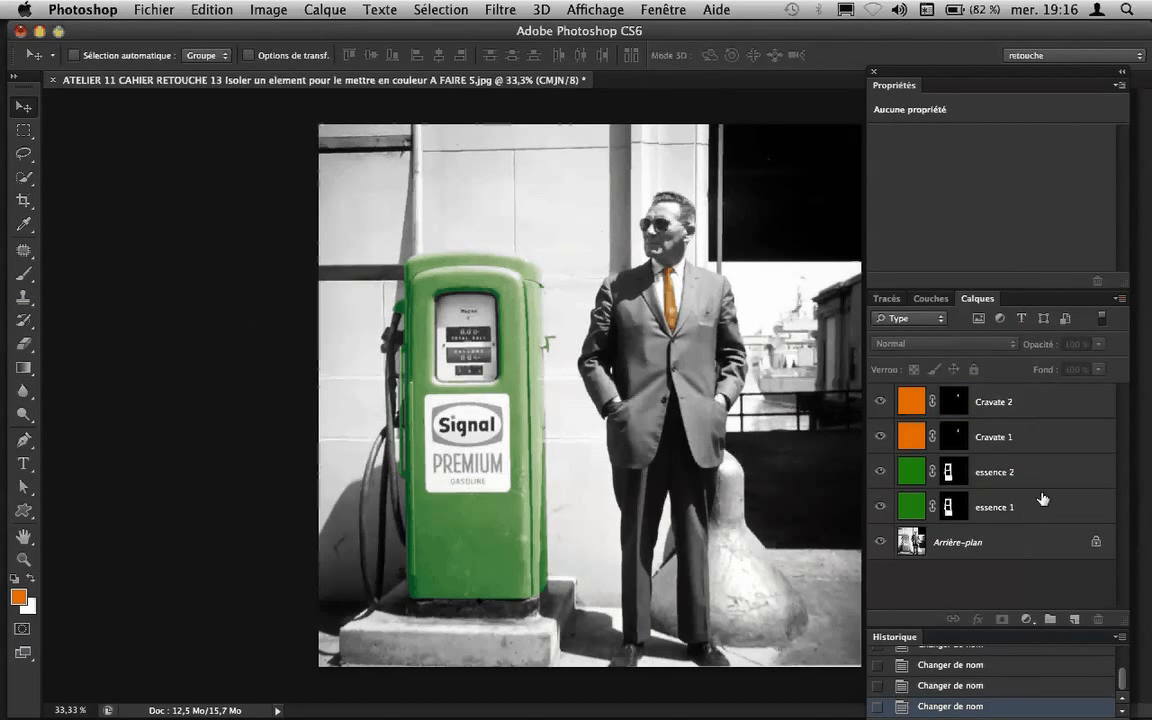
- Save the layered, coloured image
click(154, 9)
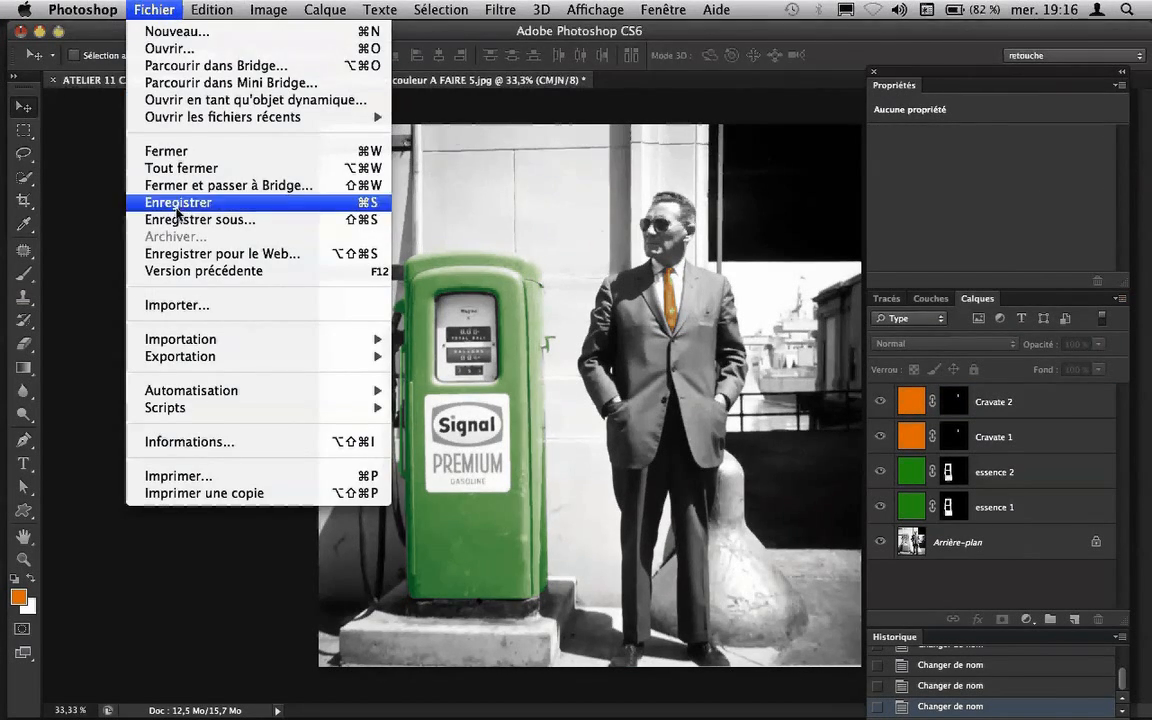